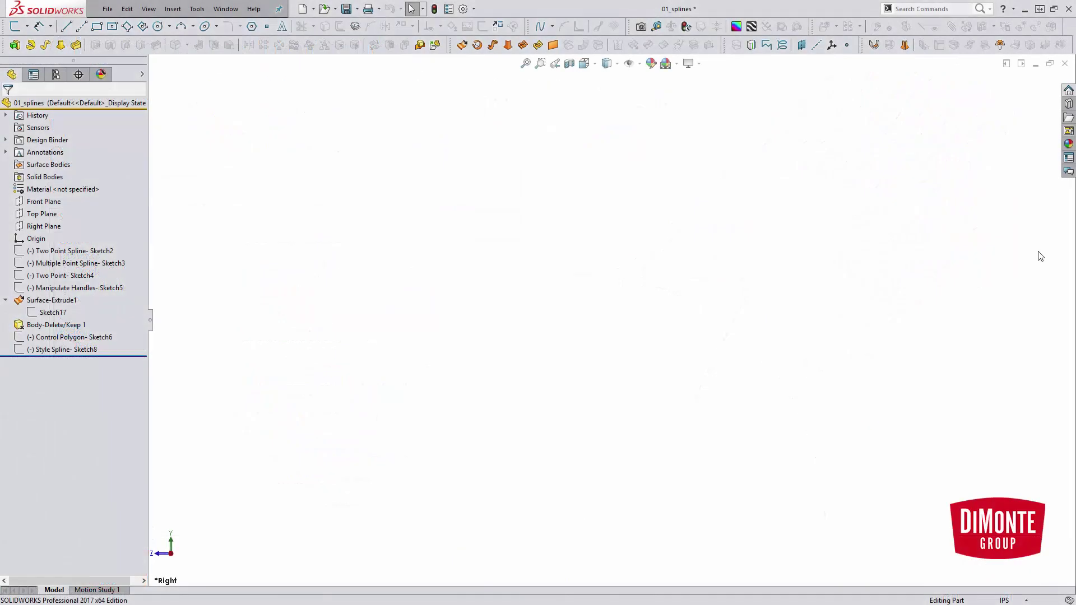
# Open Two Point Spline- Sketch2 for editing and sketch a separate two-point spline about 4.02 in long beside the existing curve
pyautogui.click(77, 251)
pyautogui.click(86, 219)
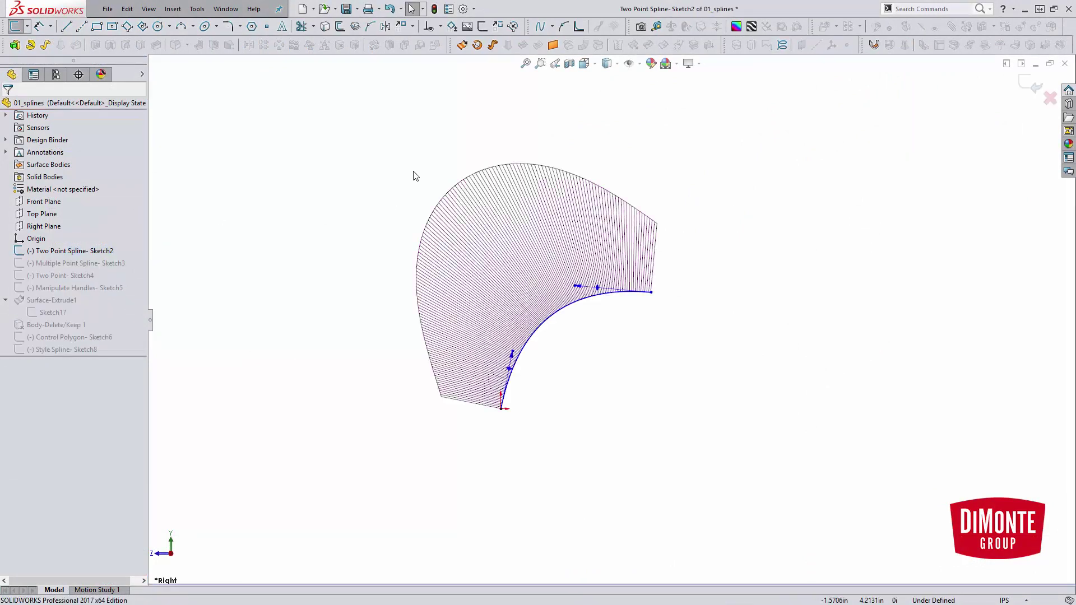
pyautogui.click(552, 26)
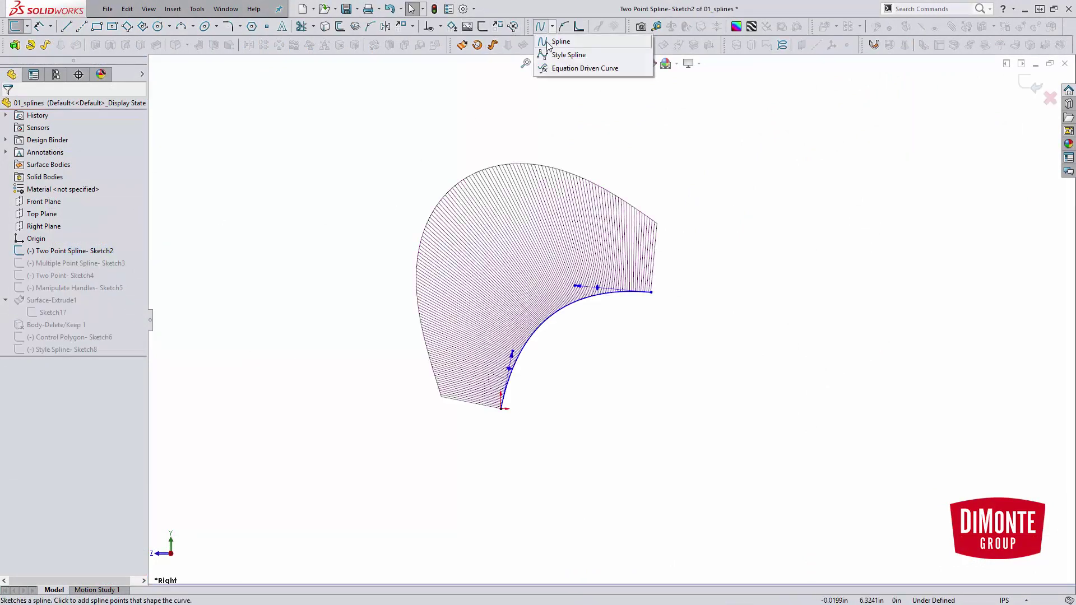
pyautogui.click(555, 40)
pyautogui.click(254, 255)
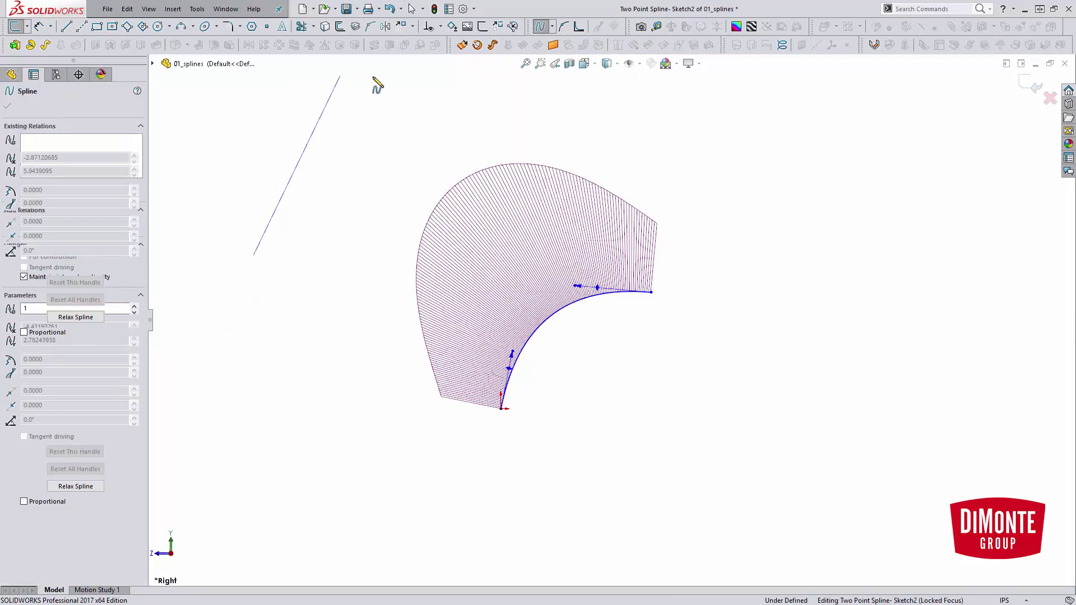
pyautogui.doubleClick(400, 85)
pyautogui.click(343, 152)
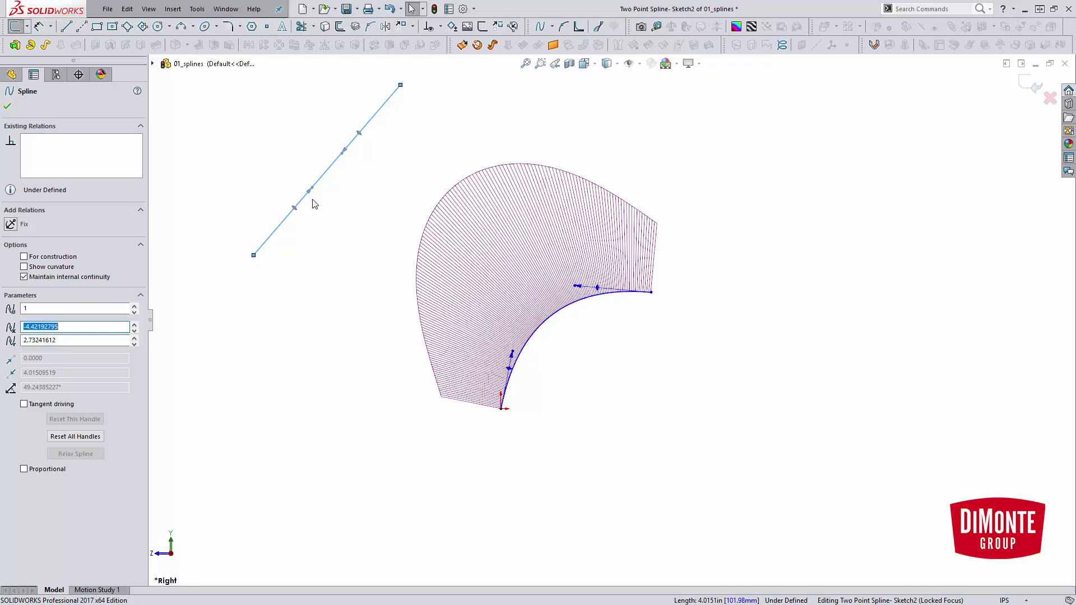
# Bend the new two-point spline into an S-shape with its end handles and delete it
pyautogui.moveTo(312, 191); pyautogui.dragTo(267, 157)
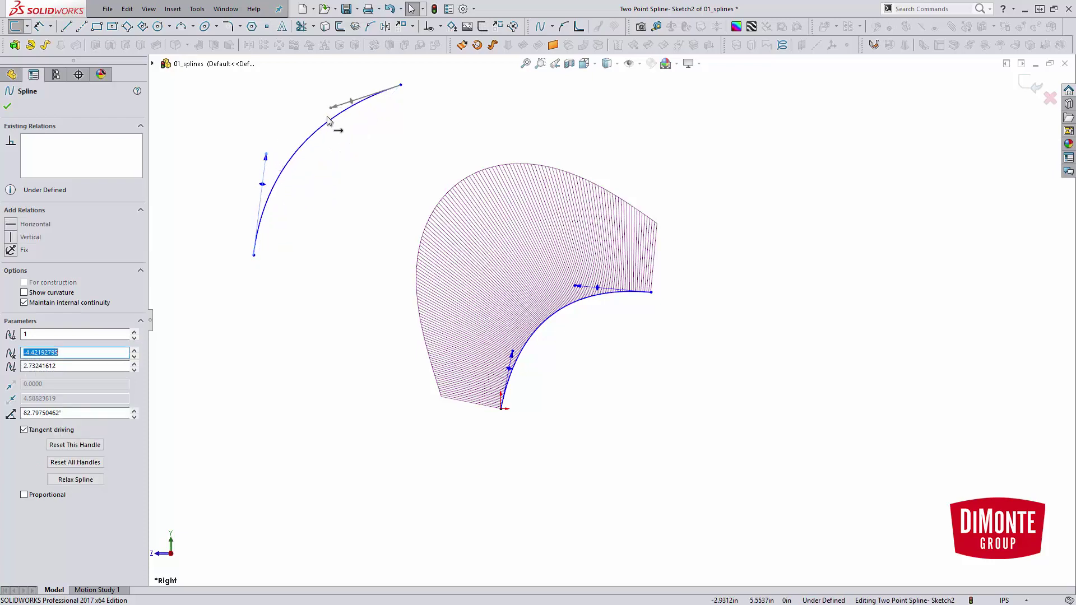
pyautogui.moveTo(333, 111); pyautogui.dragTo(385, 197)
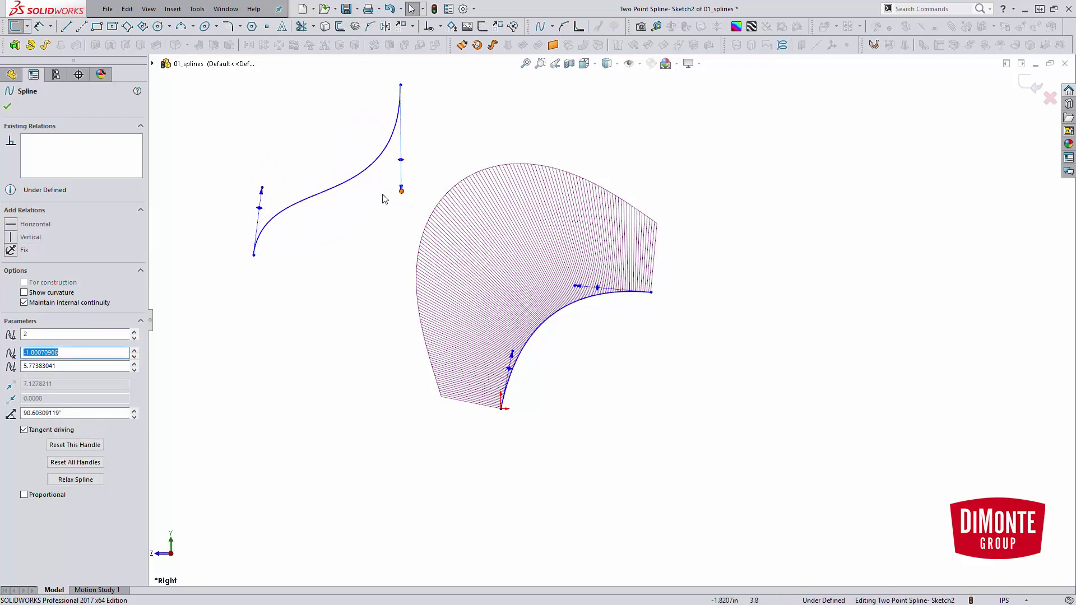
pyautogui.click(336, 191)
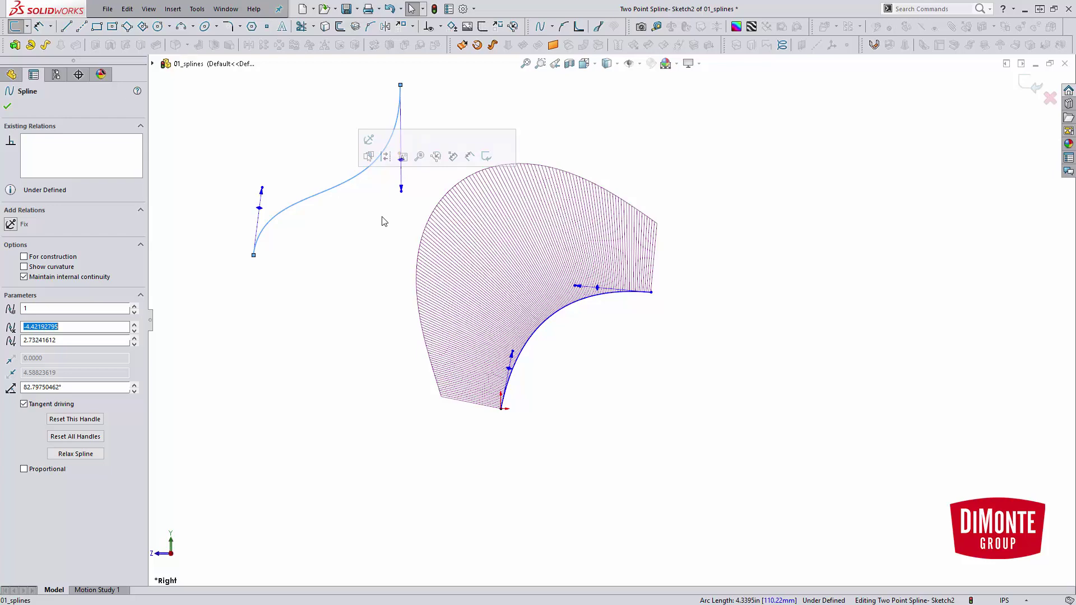
pyautogui.press('Delete')
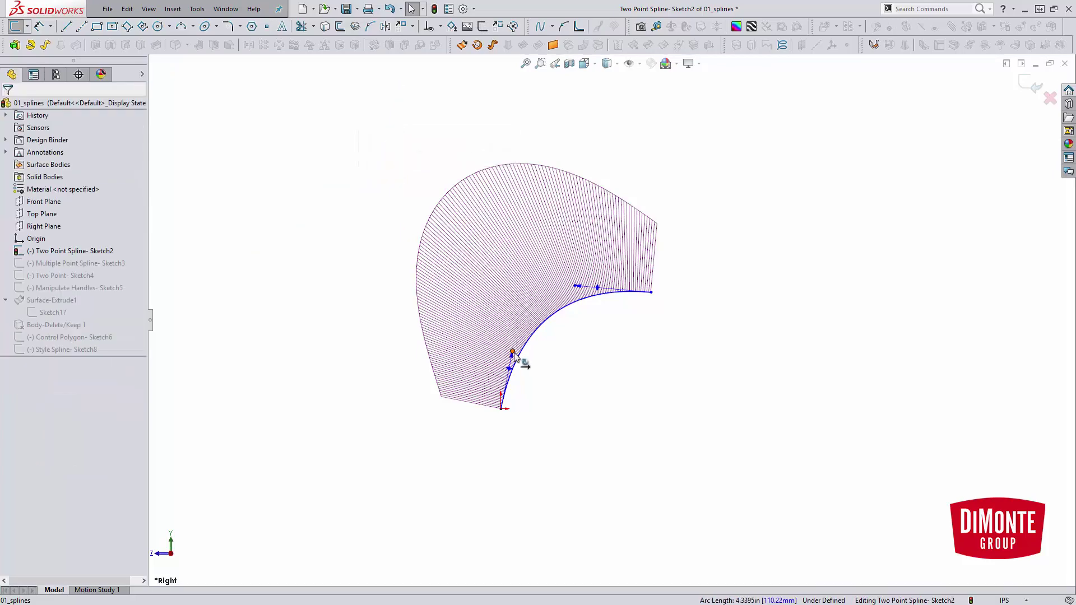
# Adjust the tangency handles at both ends of the existing two-point spline and exit the sketch, discarding the changes
pyautogui.moveTo(513, 354)
pyautogui.mouseDown()
pyautogui.moveTo(493, 355)
pyautogui.moveTo(519, 351)
pyautogui.moveTo(511, 360)
pyautogui.mouseUp()
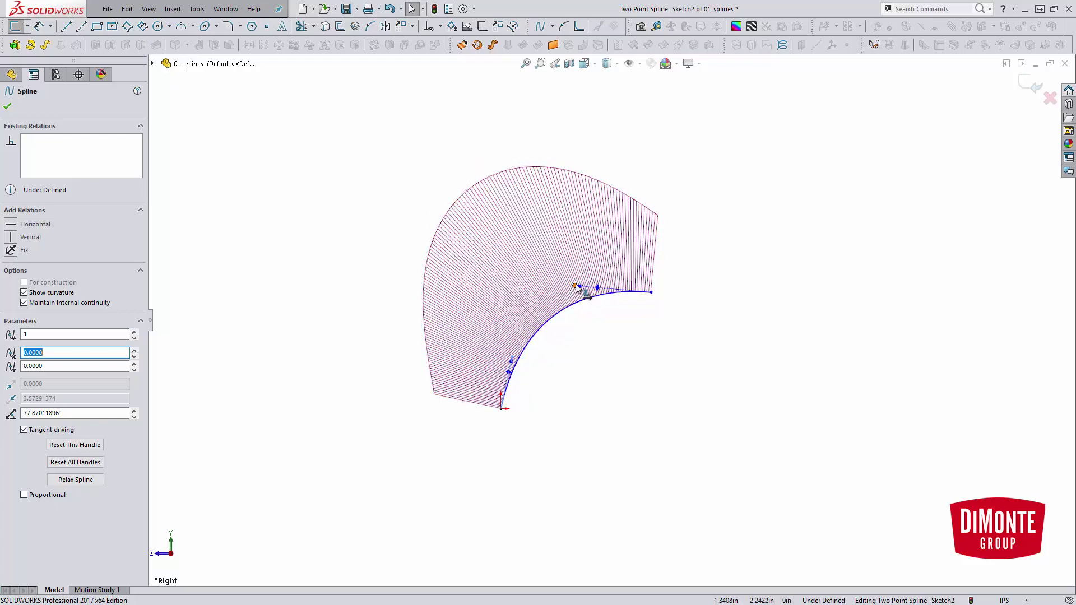
pyautogui.moveTo(576, 285)
pyautogui.mouseDown()
pyautogui.moveTo(530, 285)
pyautogui.moveTo(563, 311)
pyautogui.moveTo(587, 311)
pyautogui.moveTo(571, 294)
pyautogui.moveTo(583, 292)
pyautogui.mouseUp()
pyautogui.press('Escape')
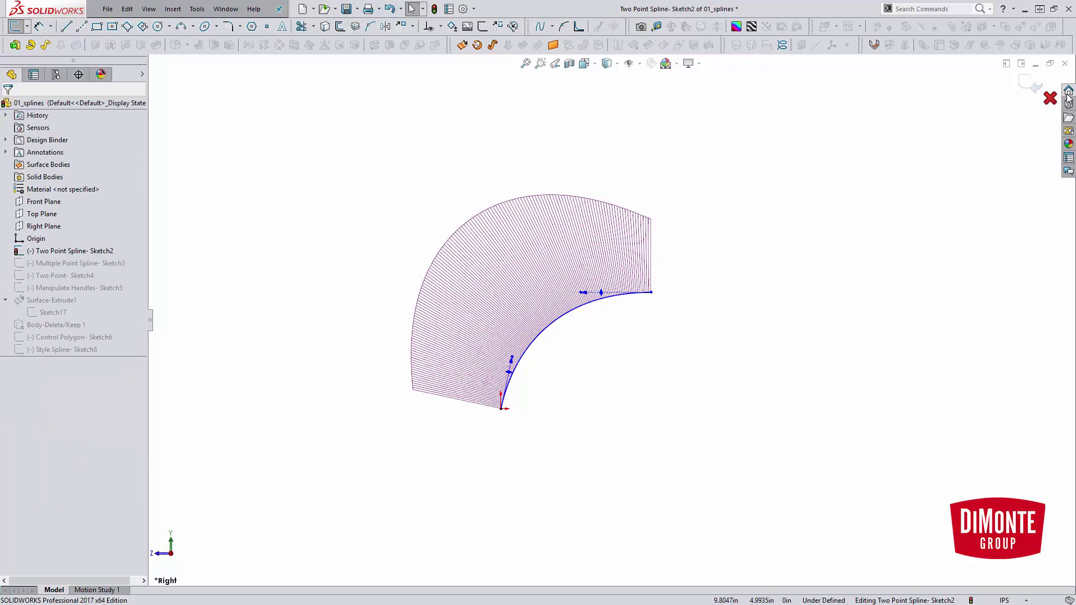
pyautogui.click(1050, 99)
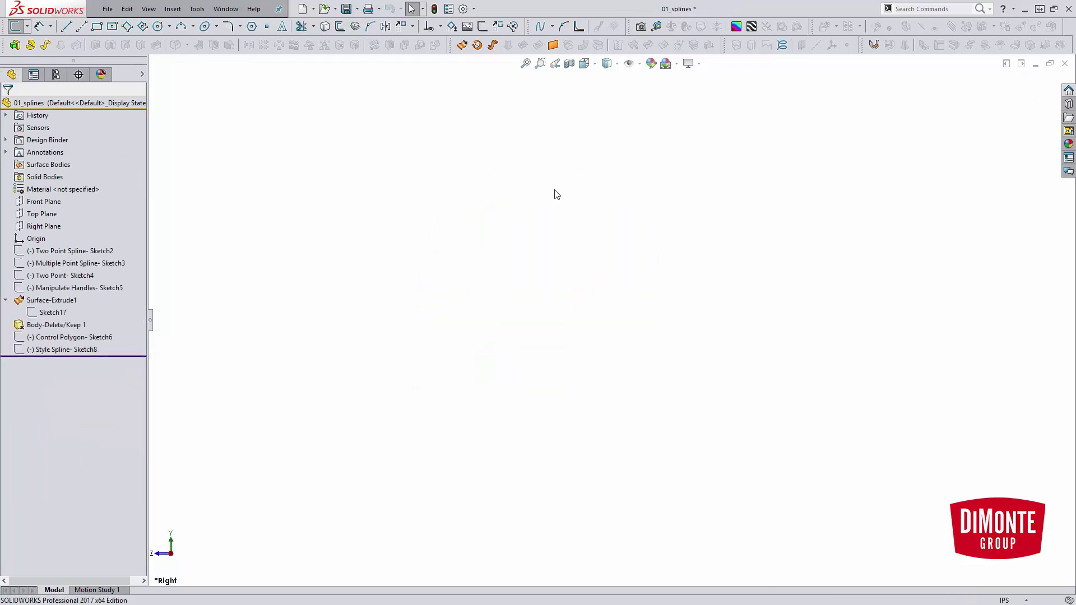
# Show Two Point Spline- Sketch2 as a reference and open Multiple Point Spline- Sketch3 for editing
pyautogui.click(79, 263)
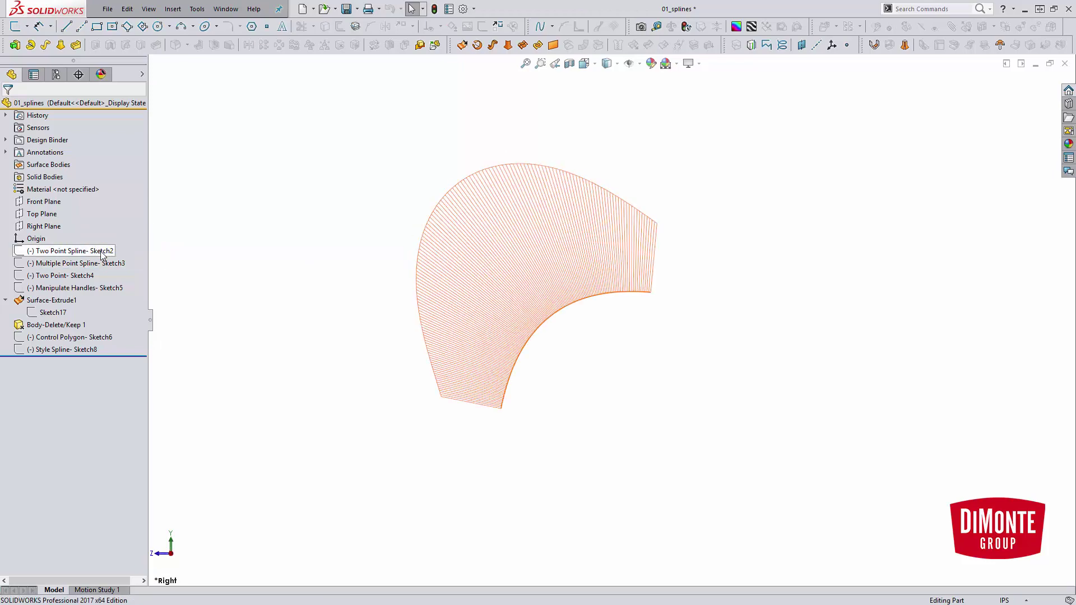
pyautogui.rightClick(84, 250)
pyautogui.click(315, 267)
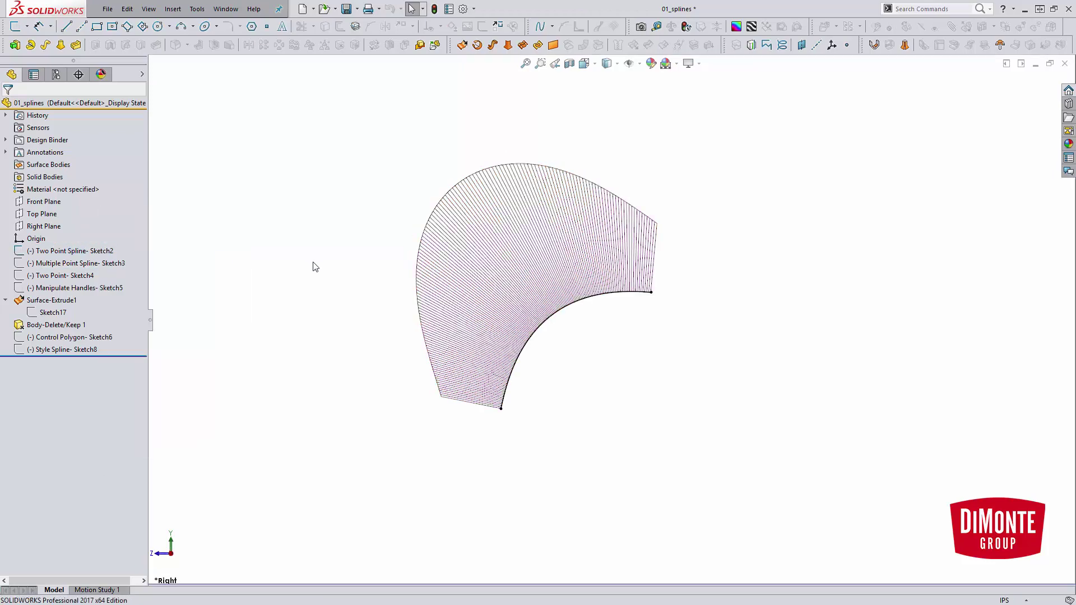
pyautogui.click(84, 263)
pyautogui.click(84, 224)
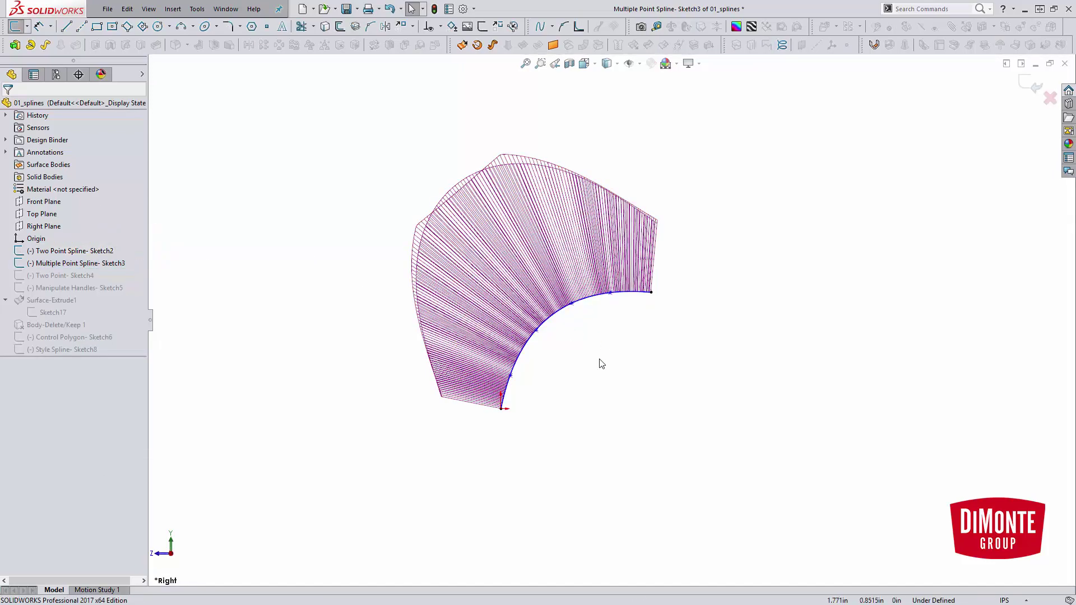
# Delete the existing multiple-point spline from the sketch
pyautogui.scroll(-4, 576, 308)
pyautogui.scroll(-5, 542, 311)
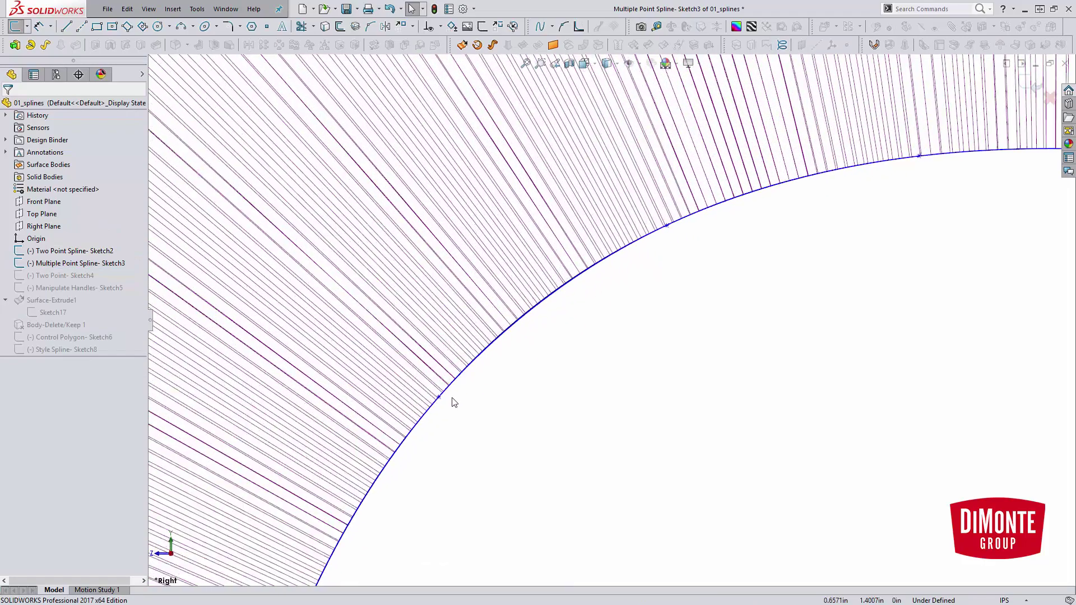
pyautogui.scroll(5, 602, 391)
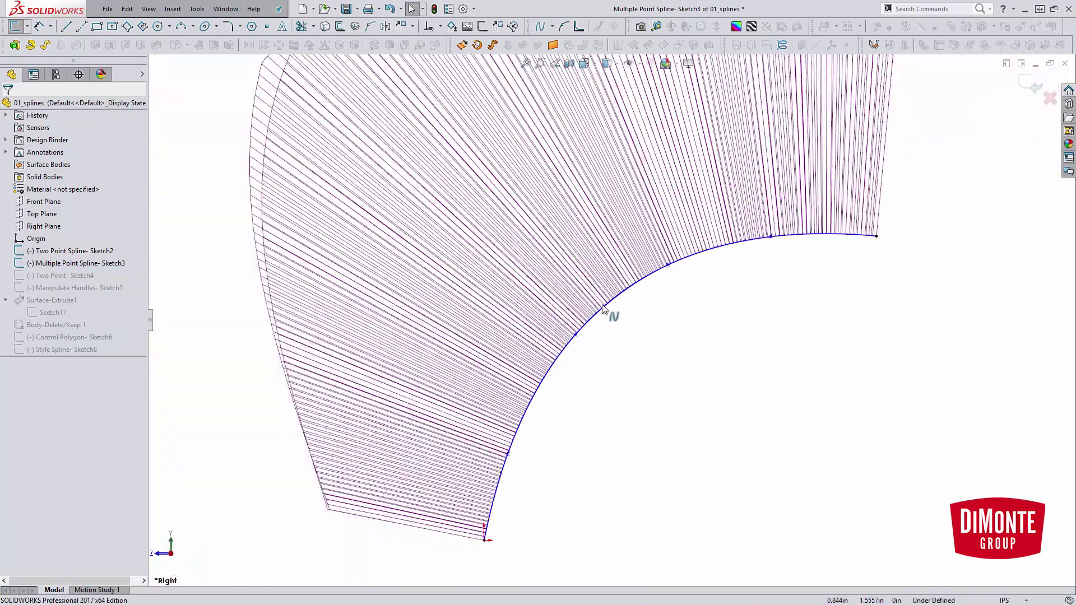
pyautogui.click(614, 316)
pyautogui.click(641, 342)
pyautogui.press('f')
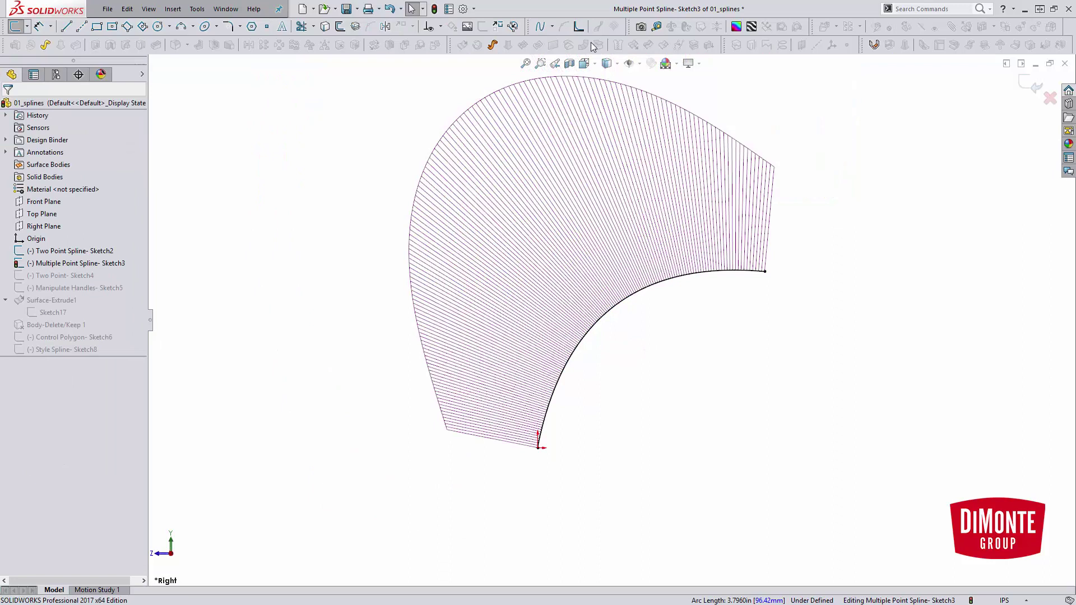
# Trace the two-point reference curve with a six-point spline about 3.80 in long, from the origin to the curve's far endpoint
pyautogui.click(540, 26)
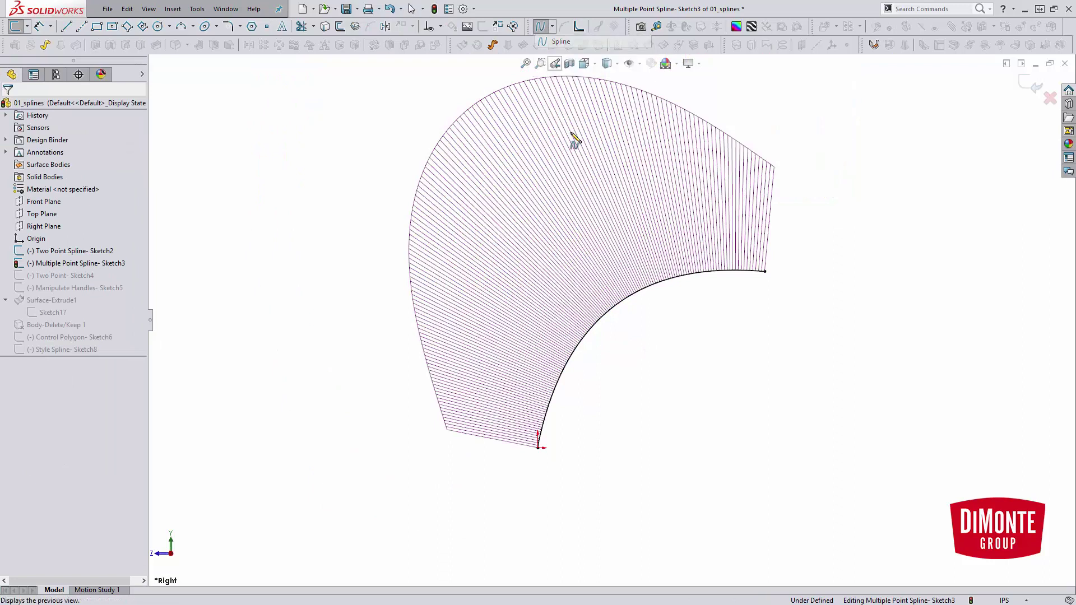
pyautogui.click(538, 449)
pyautogui.click(556, 387)
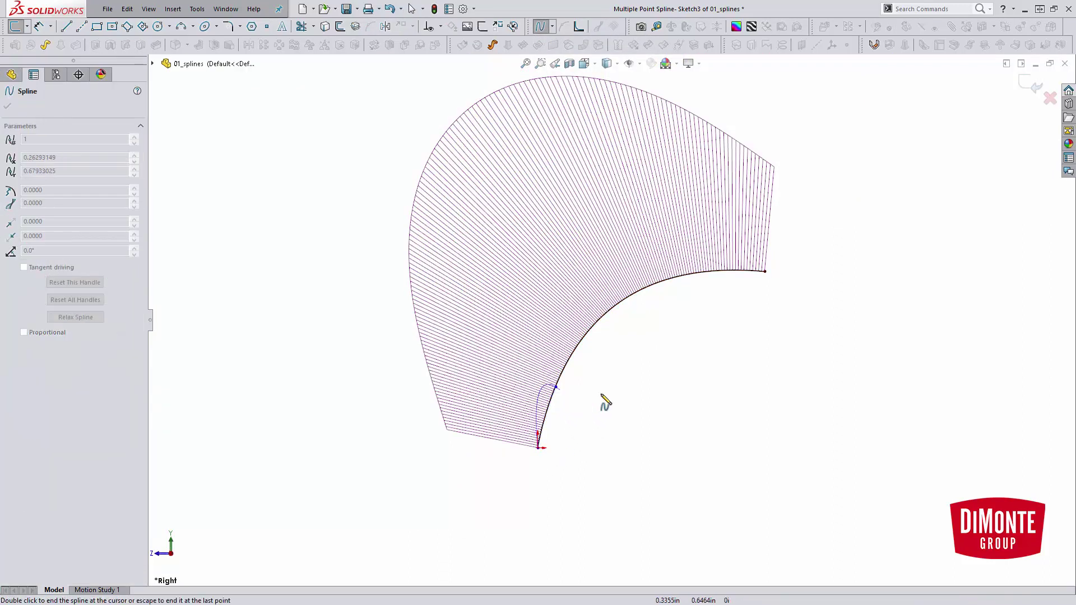
pyautogui.click(587, 327)
pyautogui.click(633, 293)
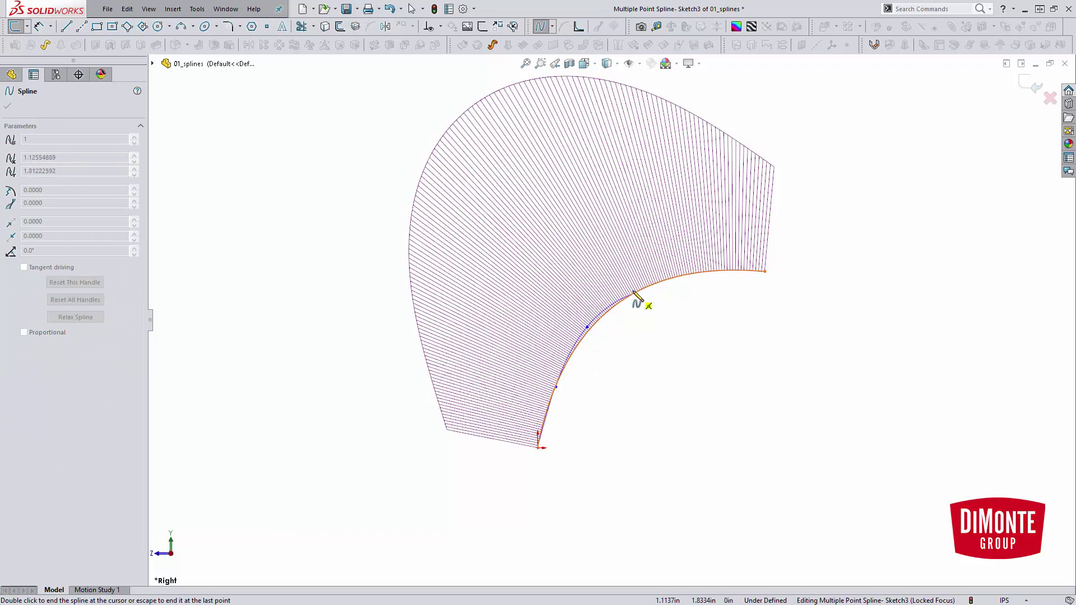
pyautogui.click(688, 274)
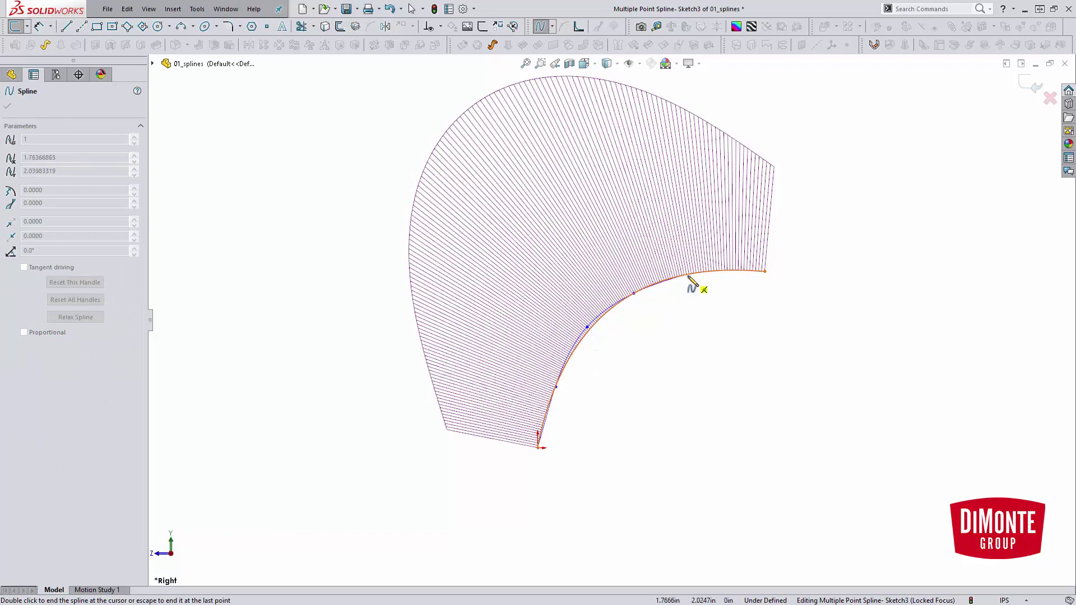
pyautogui.doubleClick(765, 272)
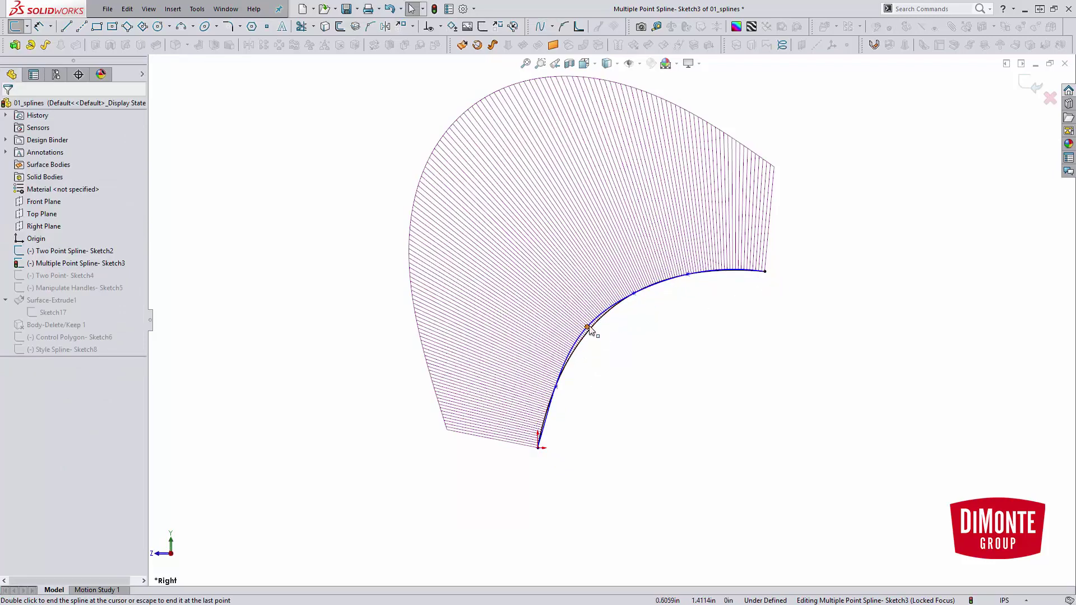
# Move the traced spline's third point onto the reference curve so that it is coincident with it
pyautogui.moveTo(587, 327); pyautogui.dragTo(594, 324)
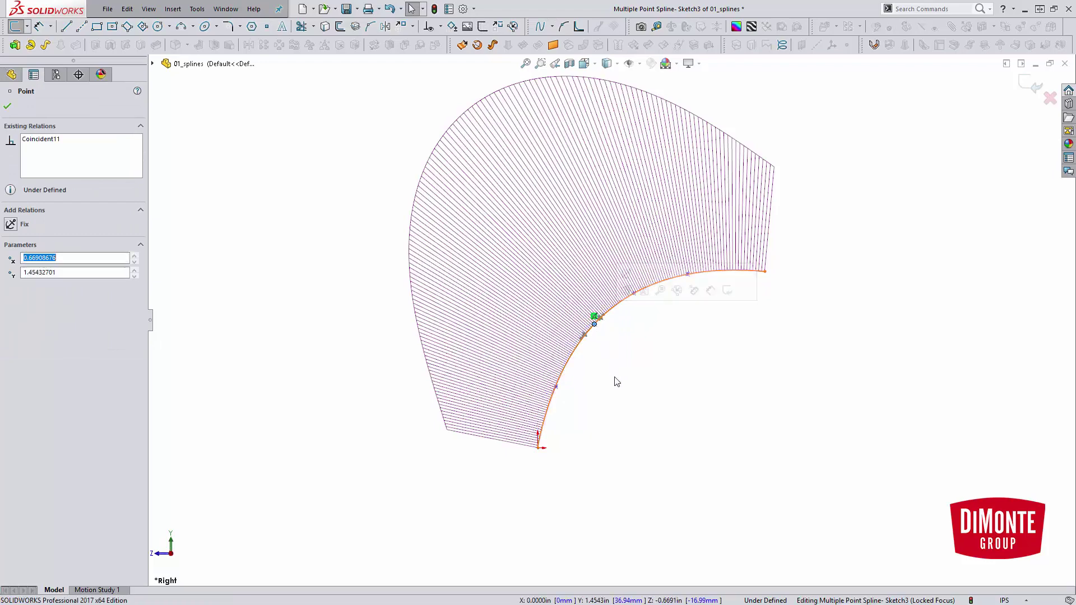
pyautogui.click(636, 371)
pyautogui.scroll(1, 645, 379)
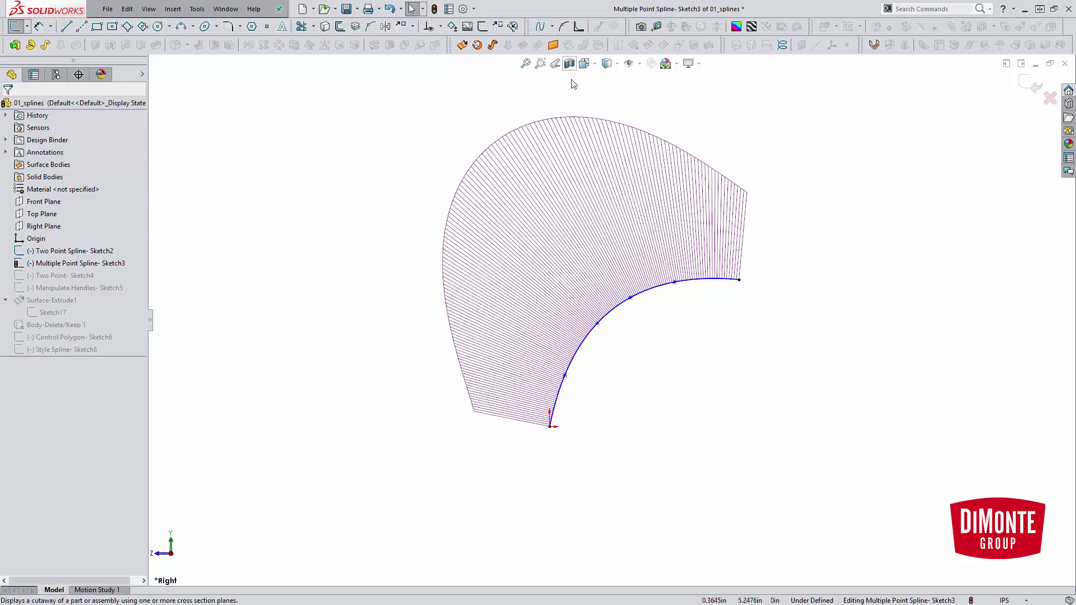
# Sketch a loose six-point spline about 8.48 in long arching over the reference comb, and undo it
pyautogui.click(552, 27)
pyautogui.click(558, 39)
pyautogui.click(282, 272)
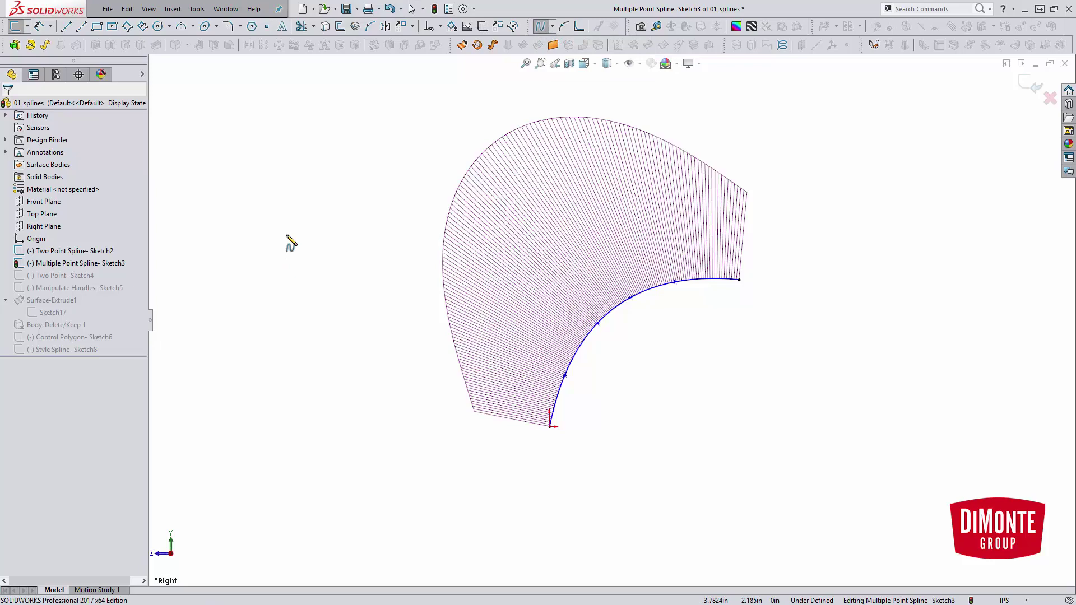
pyautogui.click(306, 195)
pyautogui.click(390, 133)
pyautogui.click(470, 105)
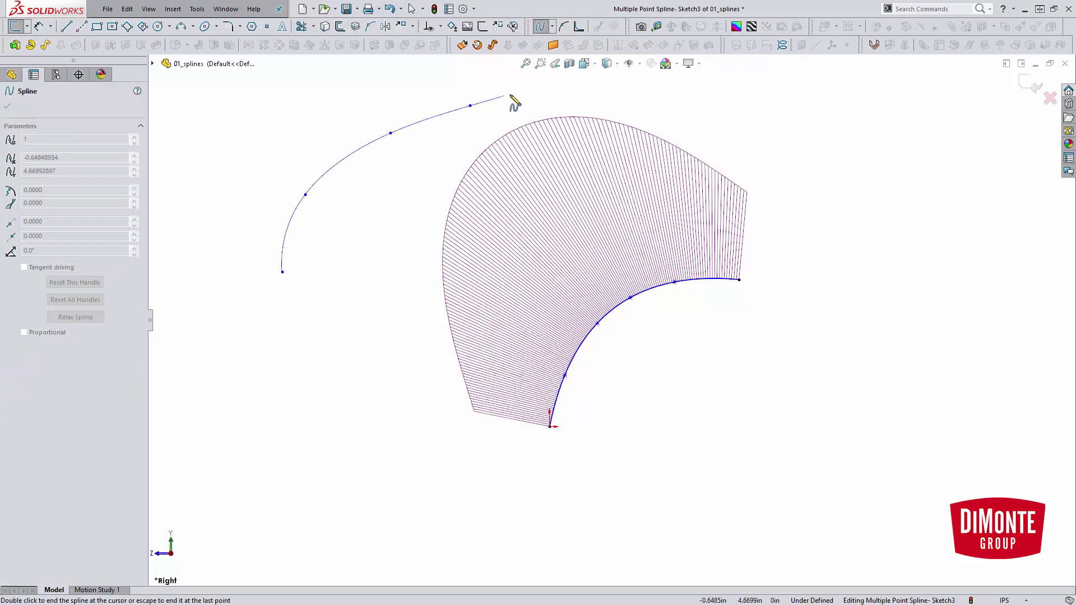
pyautogui.click(647, 98)
pyautogui.doubleClick(787, 146)
pyautogui.press('Escape')
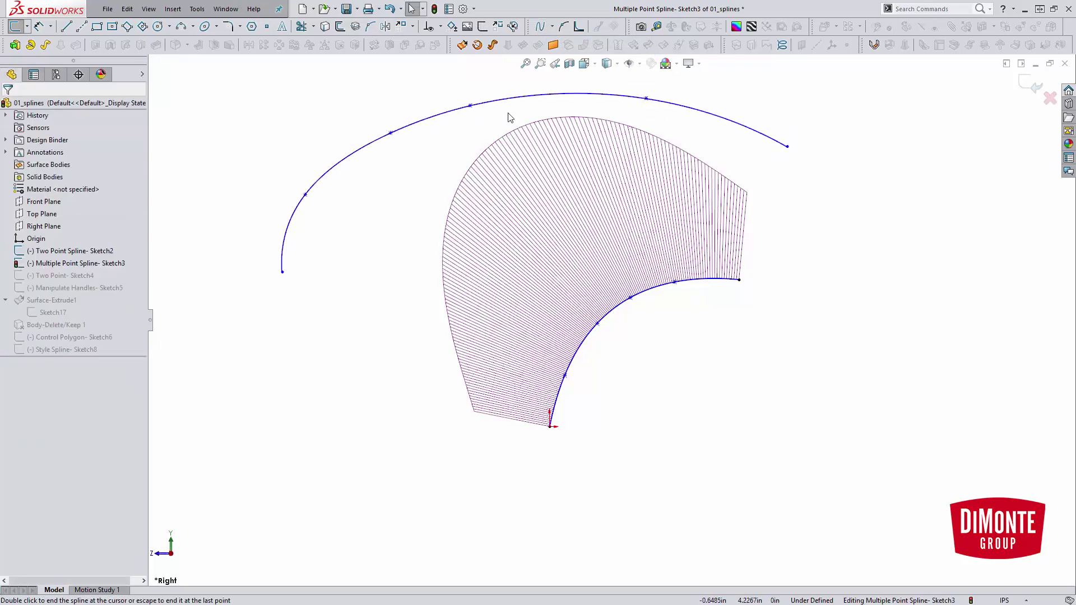
pyautogui.hotkey('ctrl', 'z')
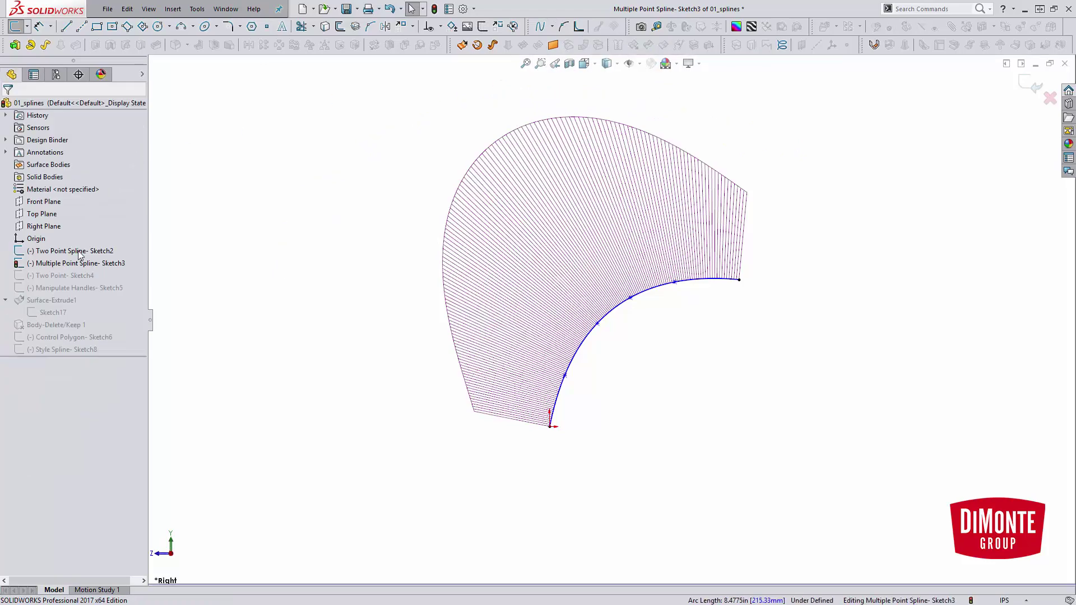
# Hide Two Point Spline- Sketch2 and show curvature combs on the six-point spline
pyautogui.rightClick(76, 257)
pyautogui.click(349, 245)
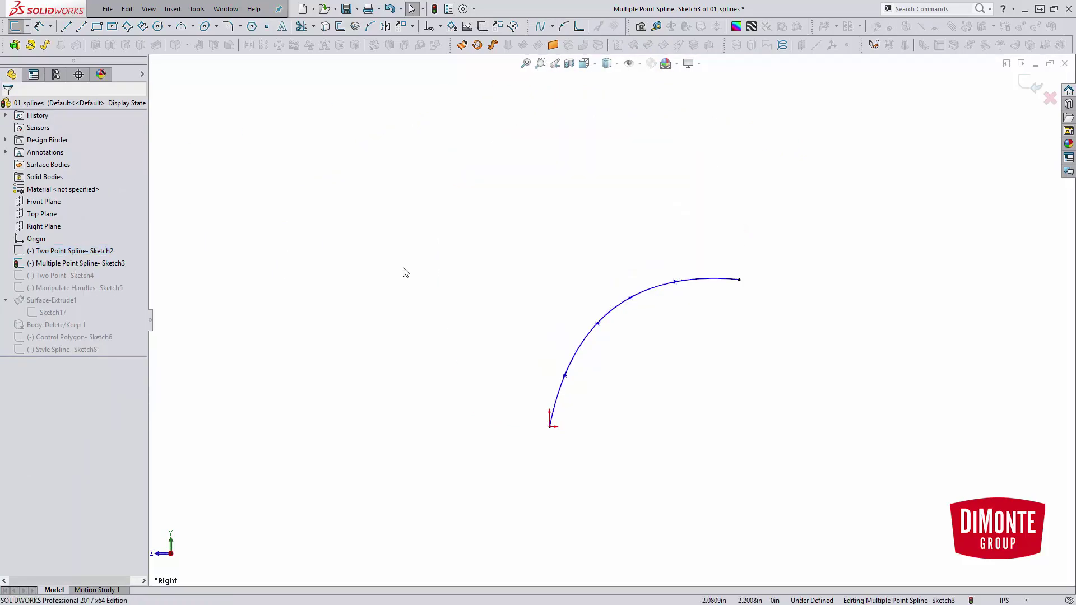
pyautogui.click(617, 303)
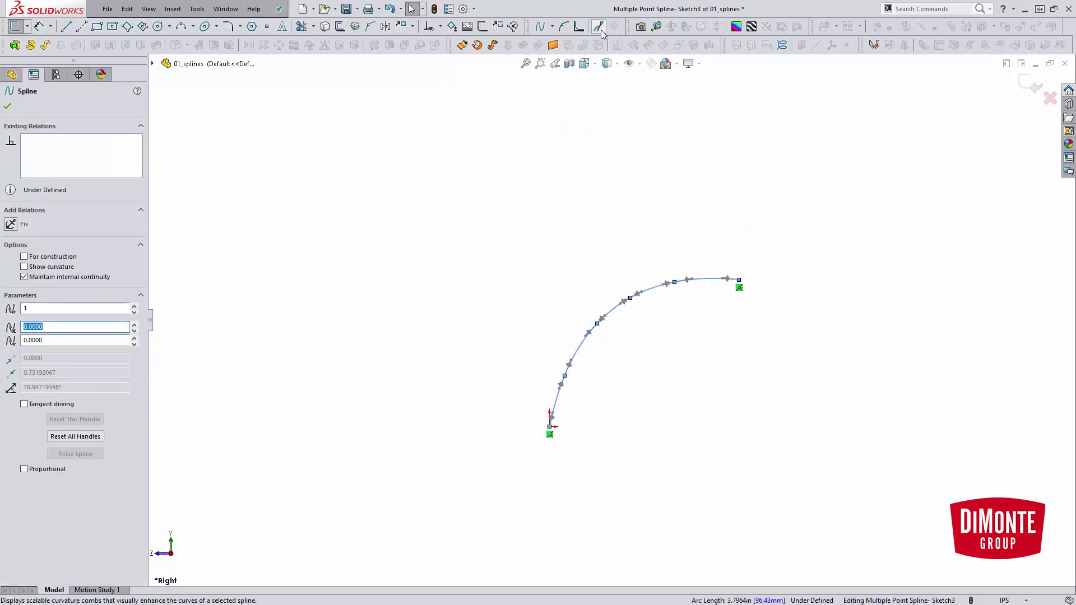
pyautogui.click(598, 27)
pyautogui.click(832, 248)
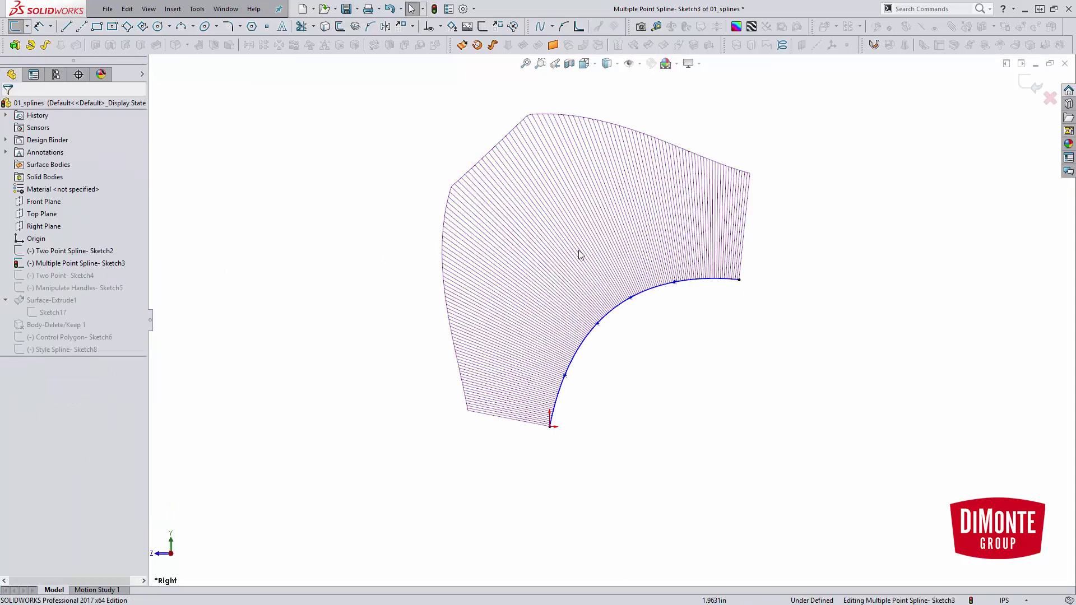
pyautogui.click(691, 284)
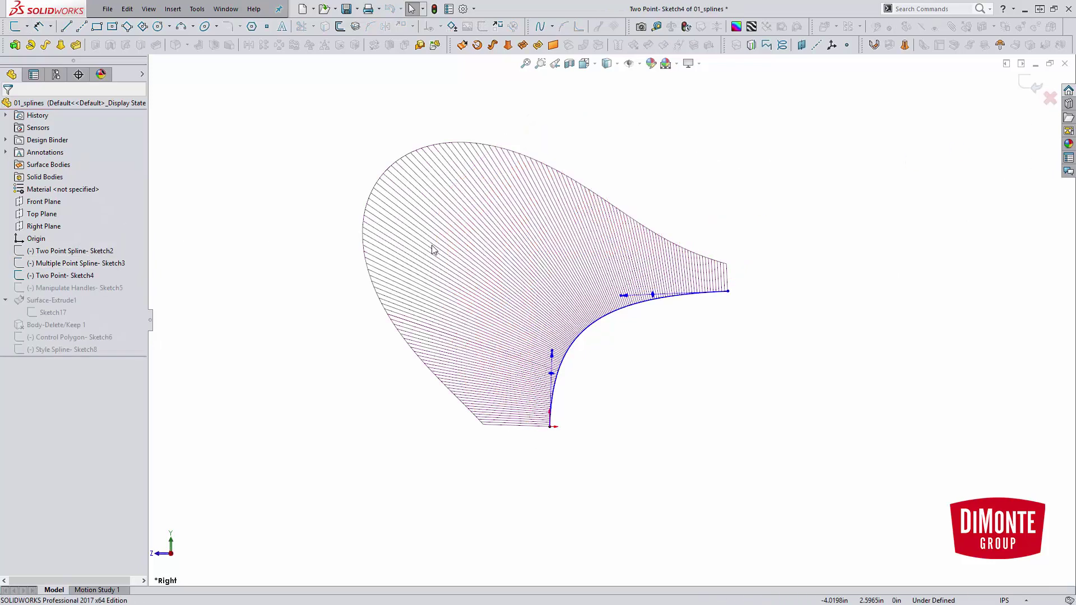
# Add a tangency control near the middle of the spline in Two Point- Sketch4 and shift its point slightly toward the curve's inner side
pyautogui.click(596, 330)
pyautogui.rightClick(597, 327)
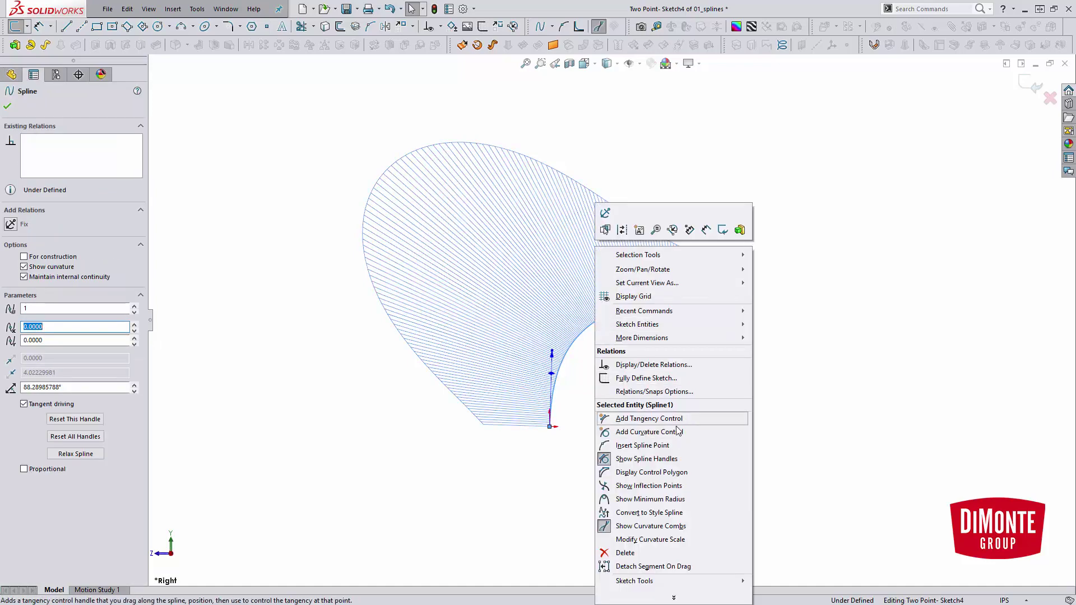
pyautogui.click(650, 419)
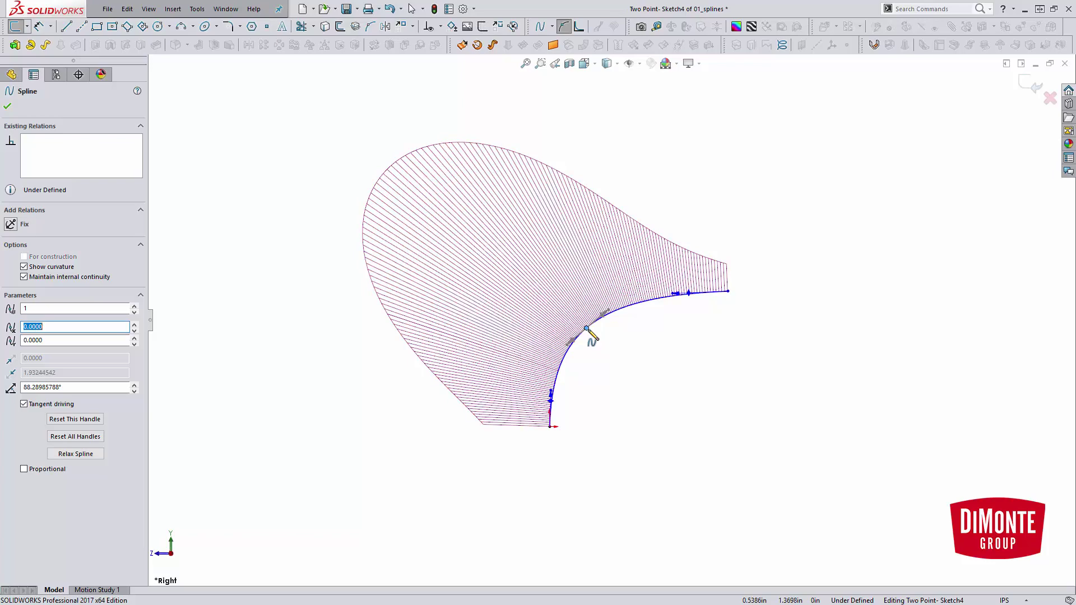
pyautogui.click(592, 335)
pyautogui.moveTo(587, 329); pyautogui.dragTo(605, 343)
pyautogui.click(620, 364)
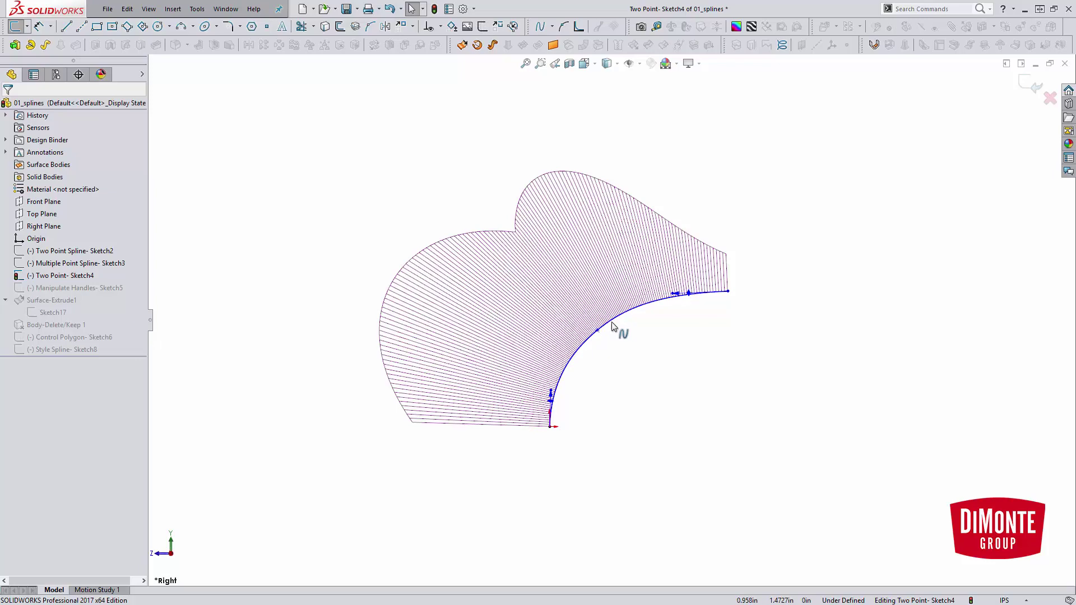
# Move the middle point of the spline in Two Point- Sketch4 slightly outward and tweak its tangency handle's direction
pyautogui.moveTo(597, 331); pyautogui.dragTo(591, 324)
pyautogui.click(610, 363)
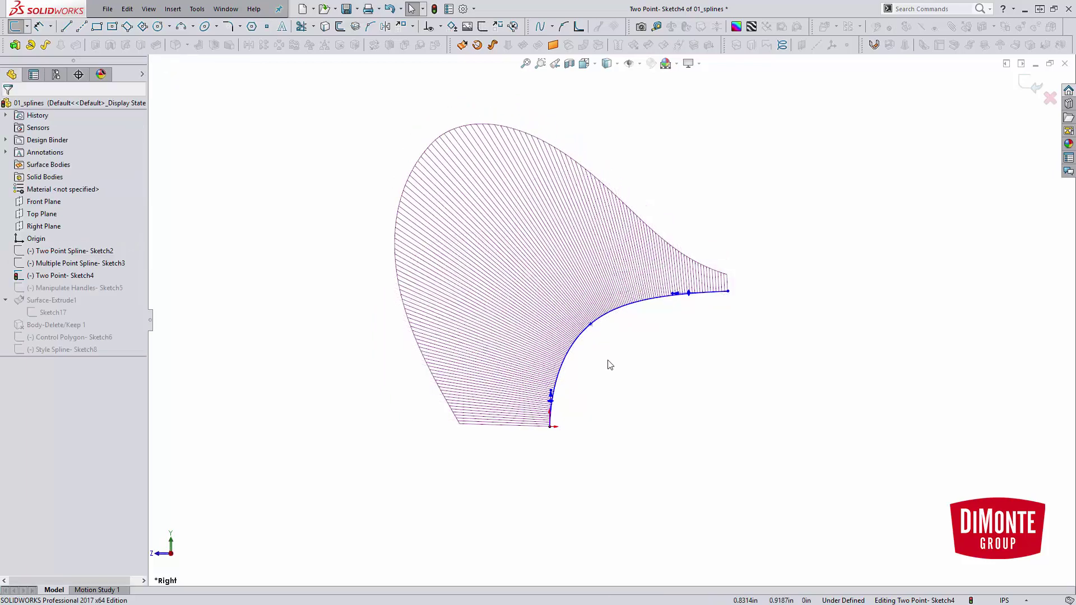
pyautogui.click(595, 327)
pyautogui.click(591, 325)
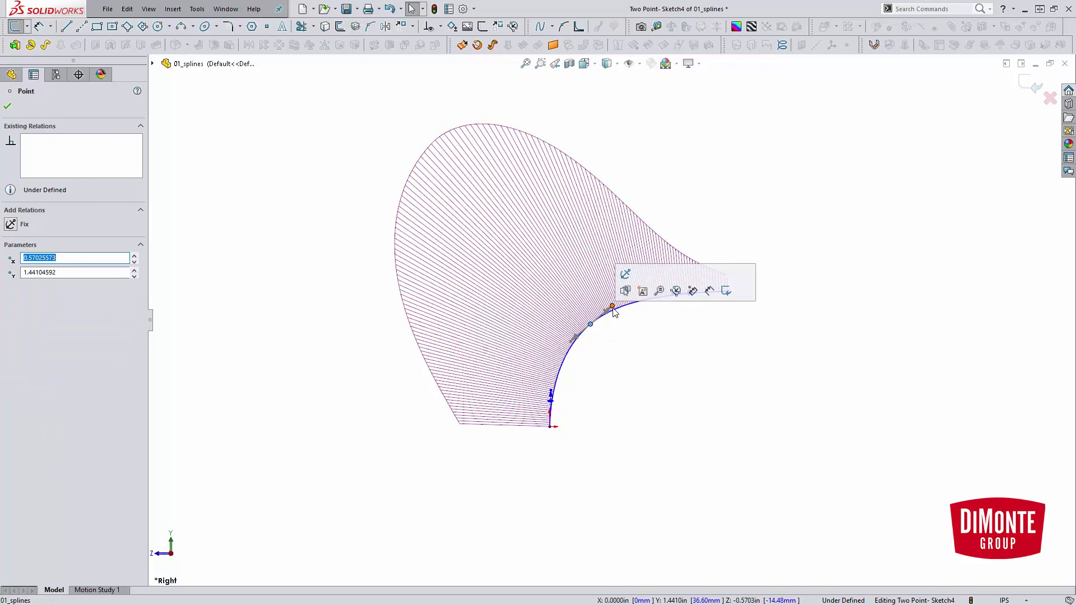
pyautogui.moveTo(614, 311); pyautogui.dragTo(614, 315)
pyautogui.click(632, 362)
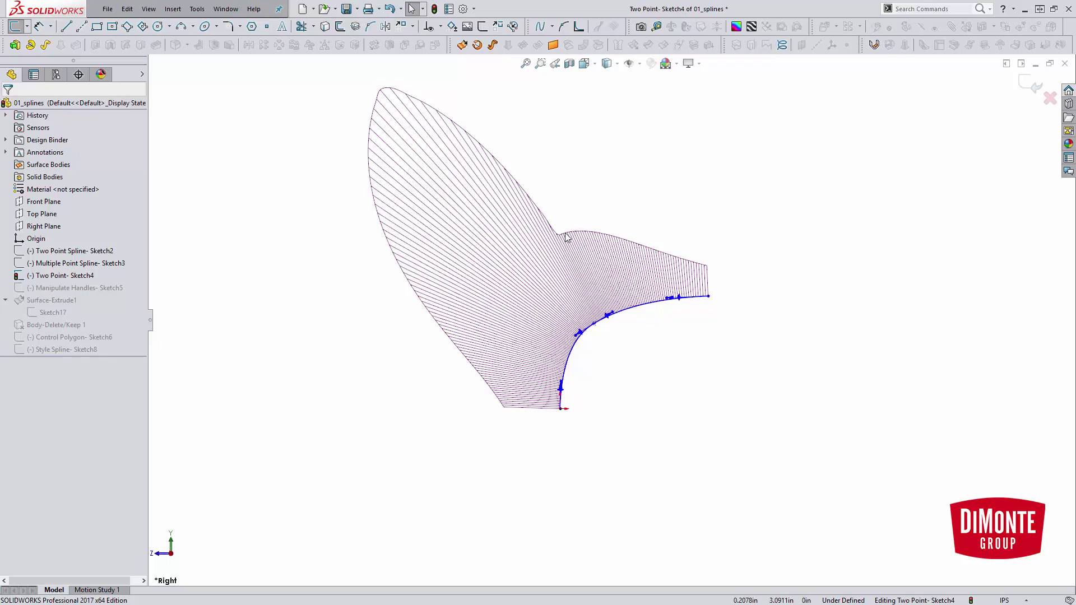
# Delete the added middle point from the spline in Two Point- Sketch4
pyautogui.click(595, 328)
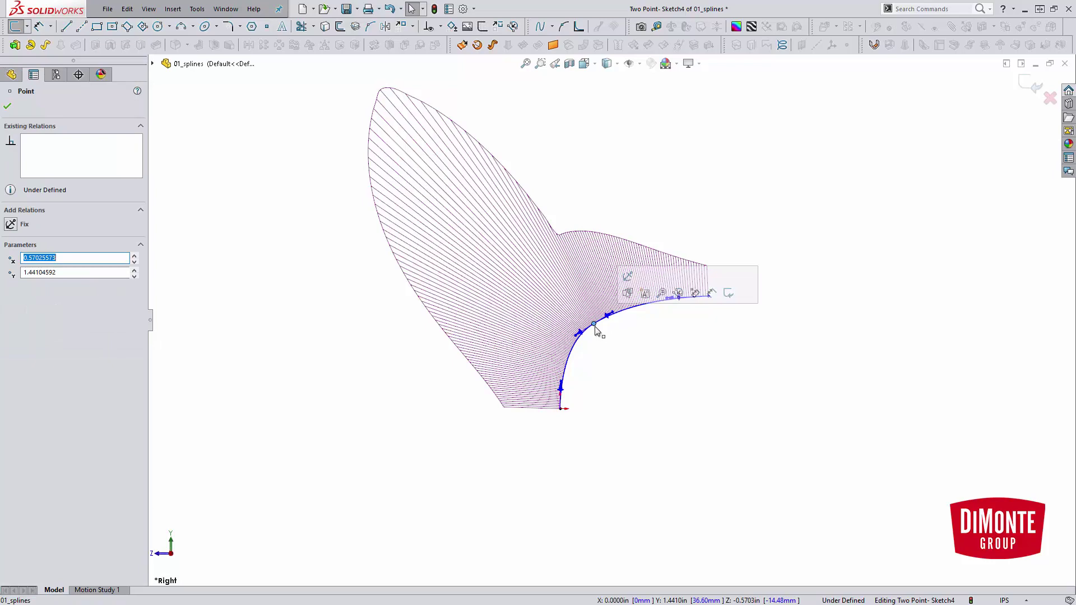
pyautogui.press('Delete')
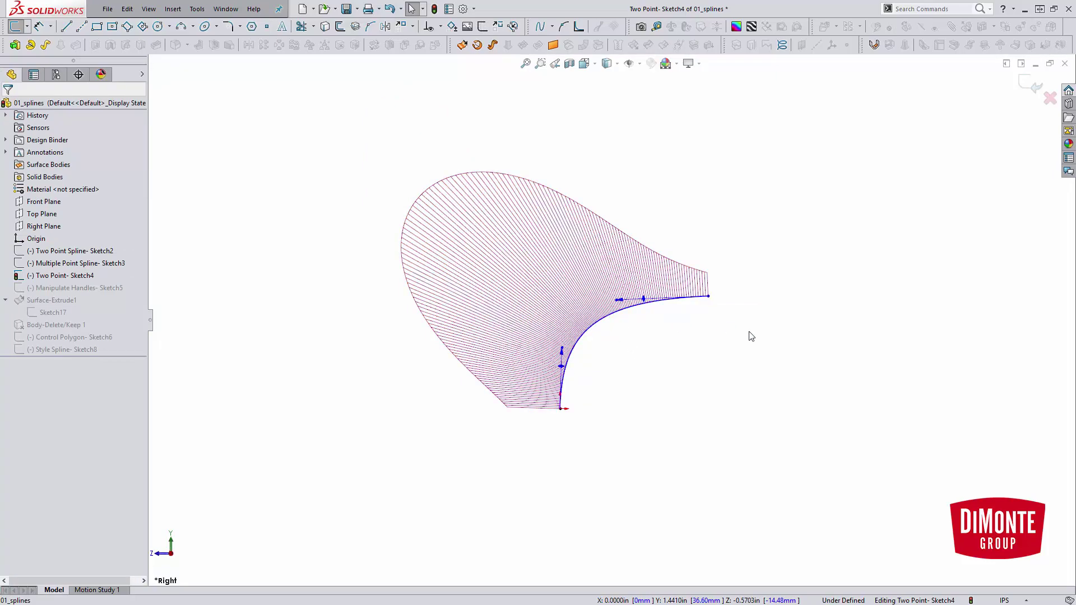
# In Control Polygon- Sketch6, move the spline's middle control polygon vertex to about (0.48, 1.75) and the lower one to about (-0.12, 0.89)
pyautogui.click(73, 337)
pyautogui.click(103, 307)
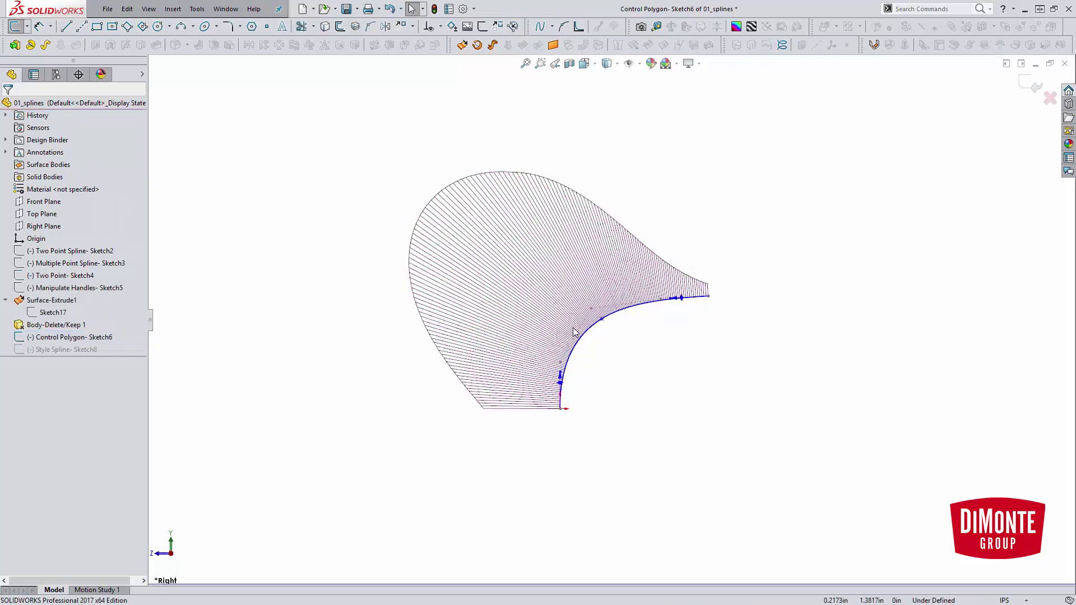
pyautogui.scroll(-1, 626, 355)
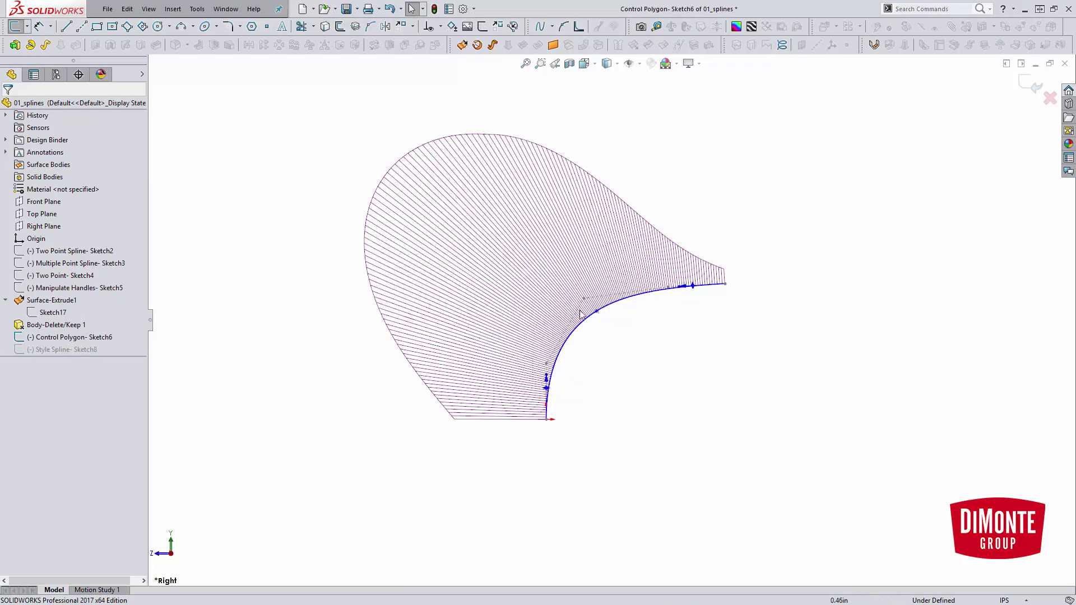
pyautogui.moveTo(584, 300)
pyautogui.mouseDown()
pyautogui.moveTo(579, 277)
pyautogui.moveTo(595, 301)
pyautogui.moveTo(581, 298)
pyautogui.mouseUp()
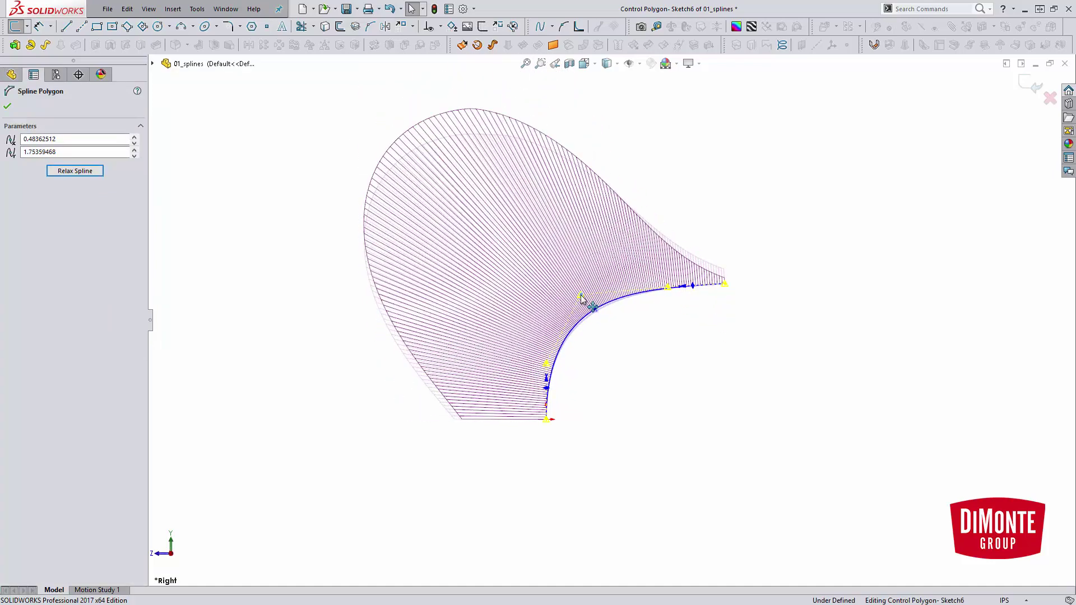
pyautogui.click(603, 377)
pyautogui.moveTo(547, 367); pyautogui.dragTo(536, 355)
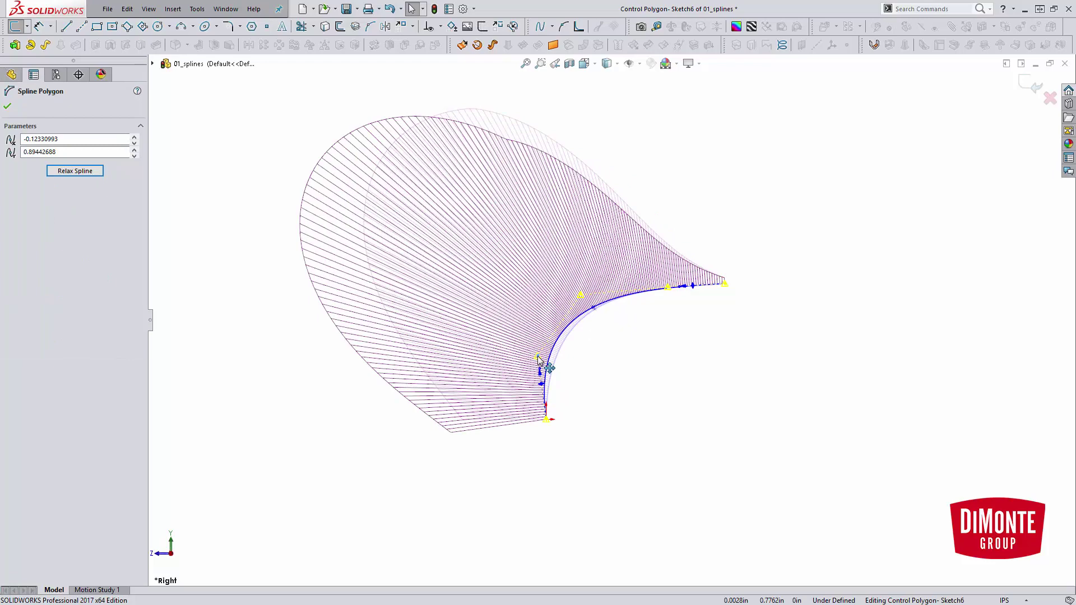
pyautogui.click(639, 381)
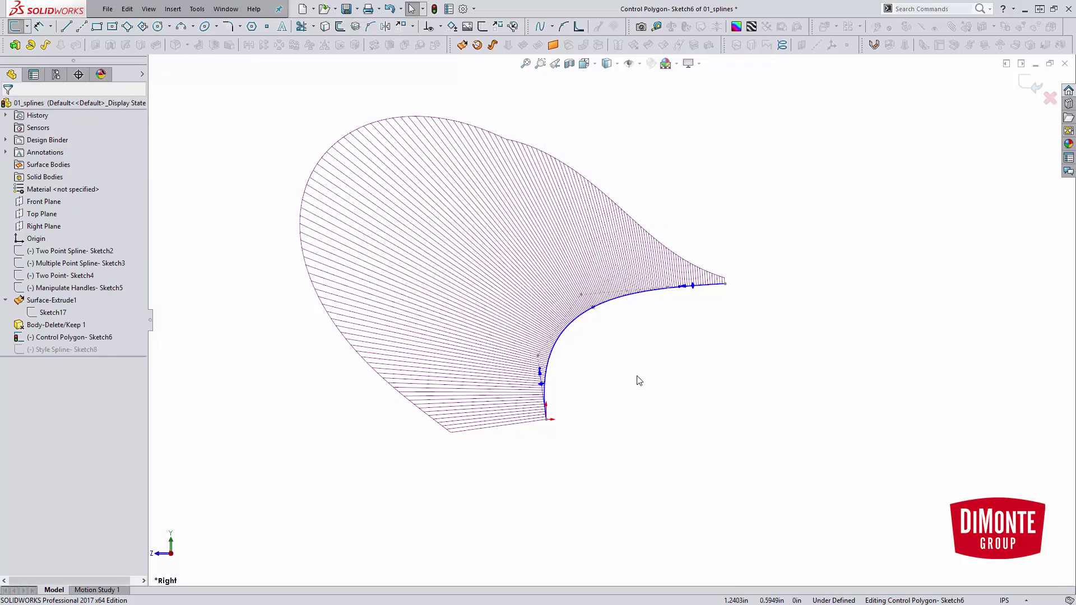
# Bring the lower control polygon vertex back toward the curve and move the middle vertex to about (0.63, 1.82)
pyautogui.rightClick(606, 305)
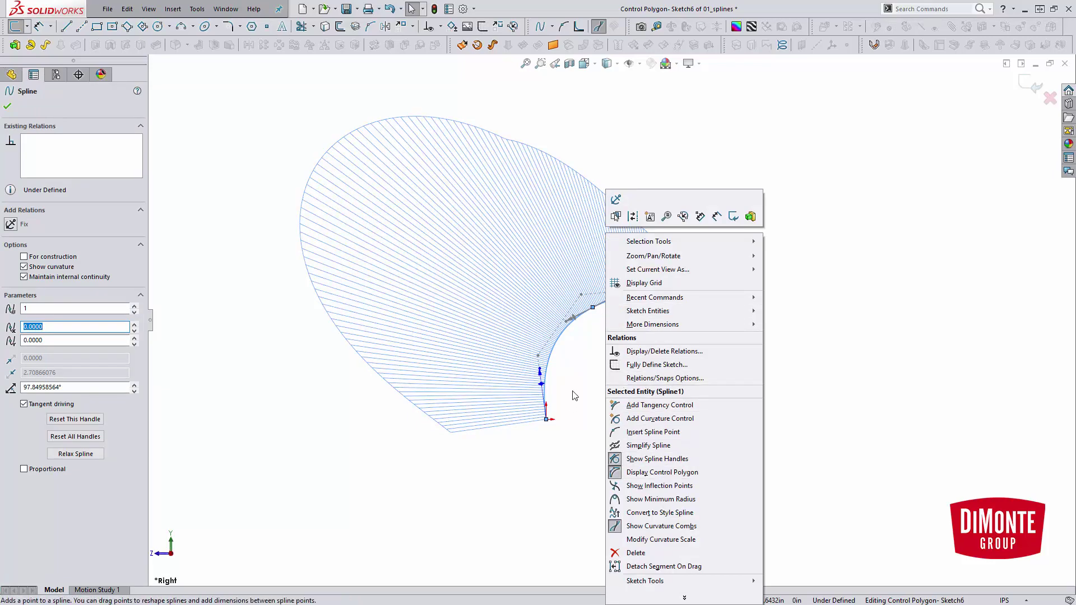
pyautogui.click(668, 474)
pyautogui.moveTo(537, 357)
pyautogui.mouseDown()
pyautogui.moveTo(563, 360)
pyautogui.moveTo(549, 359)
pyautogui.mouseUp()
pyautogui.moveTo(588, 301)
pyautogui.mouseDown()
pyautogui.moveTo(611, 302)
pyautogui.moveTo(587, 294)
pyautogui.mouseUp()
pyautogui.click(613, 329)
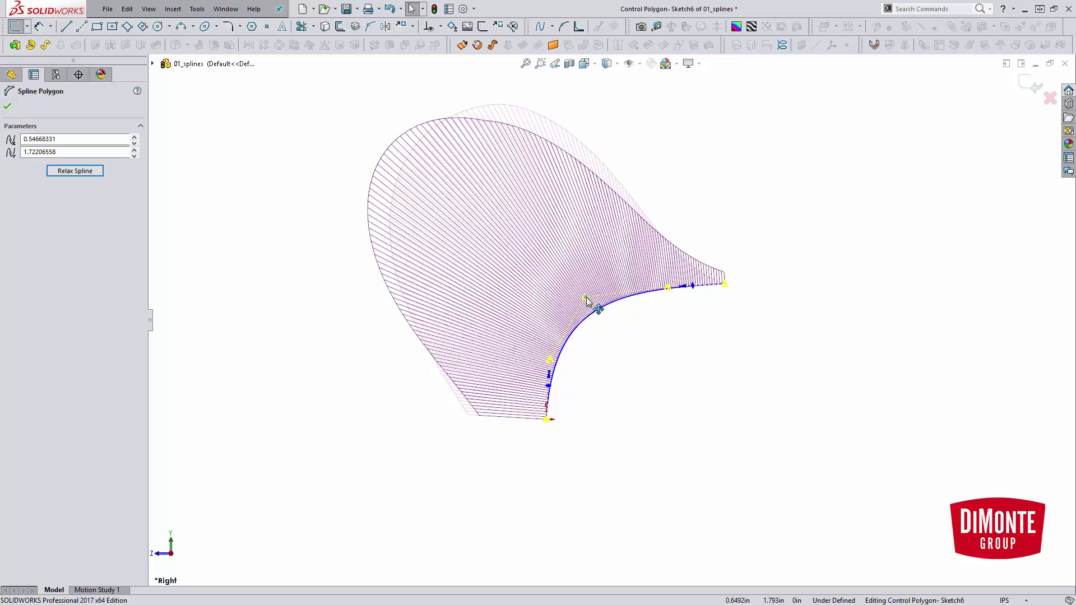
pyautogui.moveTo(586, 301); pyautogui.dragTo(590, 290)
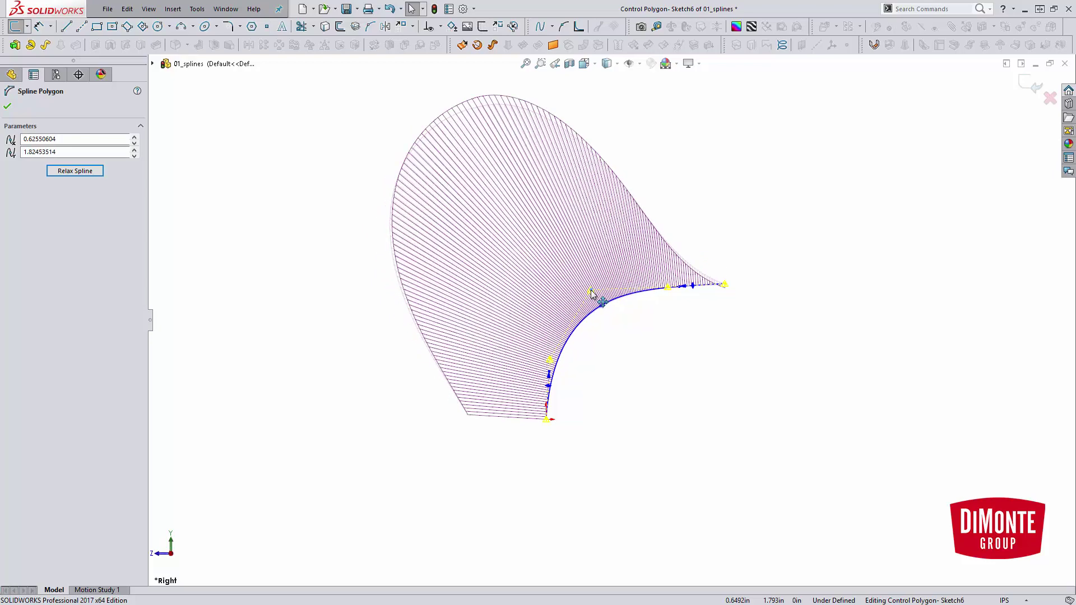
pyautogui.click(686, 340)
# Finish editing the control polygon sketch and open Style Spline- Sketch8 for editing
pyautogui.click(1036, 84)
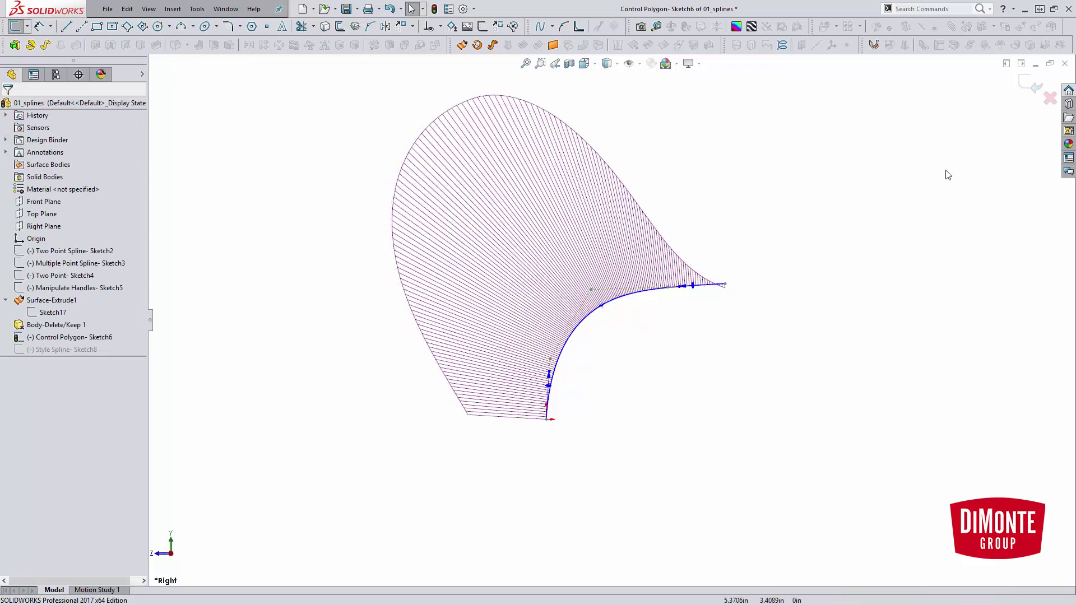
pyautogui.click(77, 350)
pyautogui.click(90, 313)
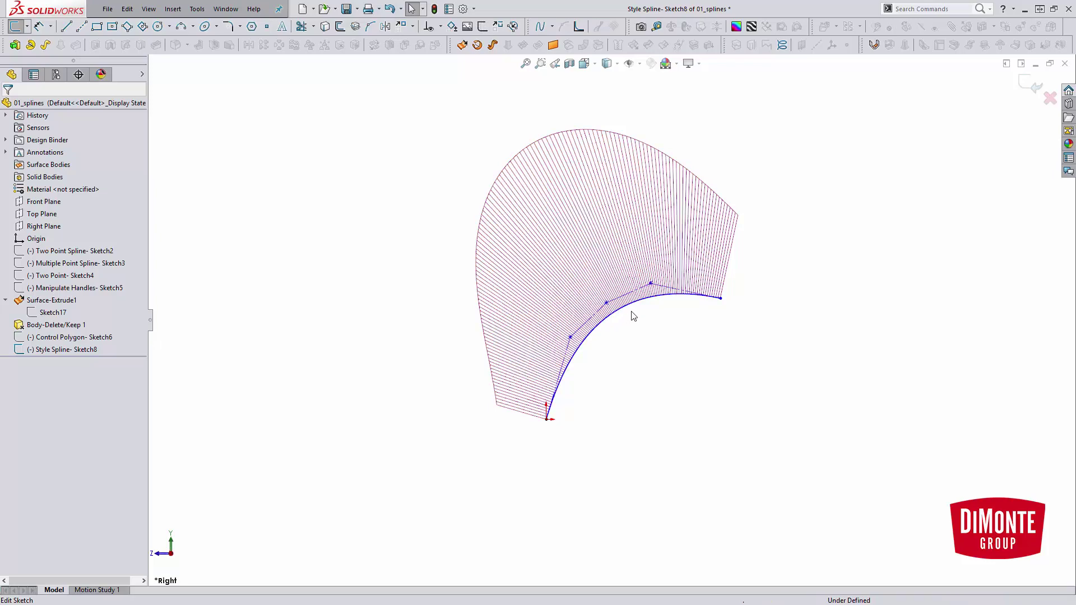
# Sketch a six-vertex Bezier style spline about 10.2 in long arching over the existing curvature comb, and delete it
pyautogui.click(552, 26)
pyautogui.click(554, 54)
pyautogui.scroll(2, 566, 324)
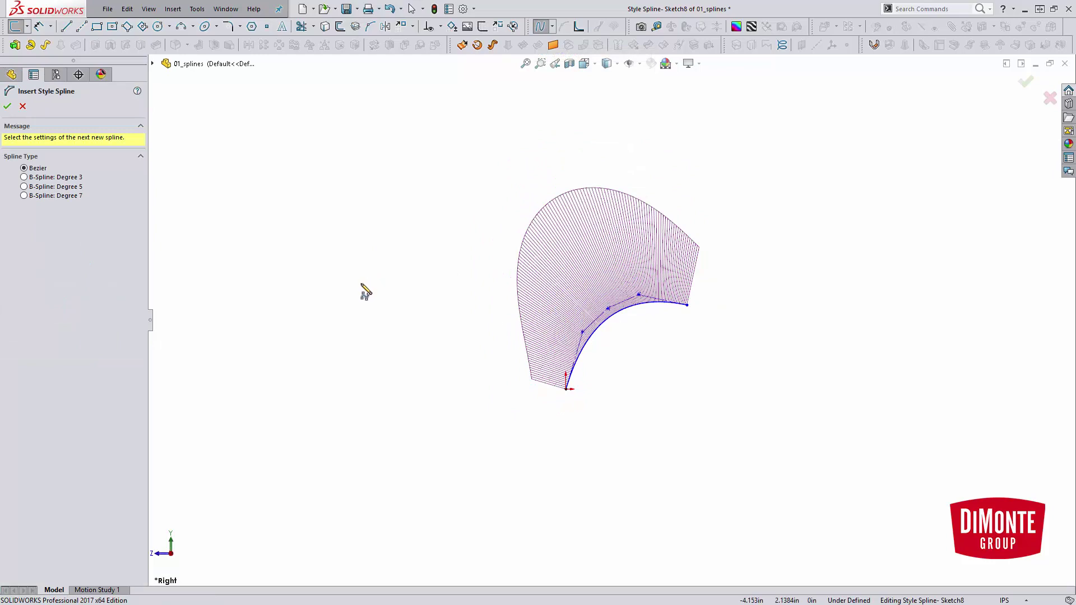
pyautogui.click(361, 283)
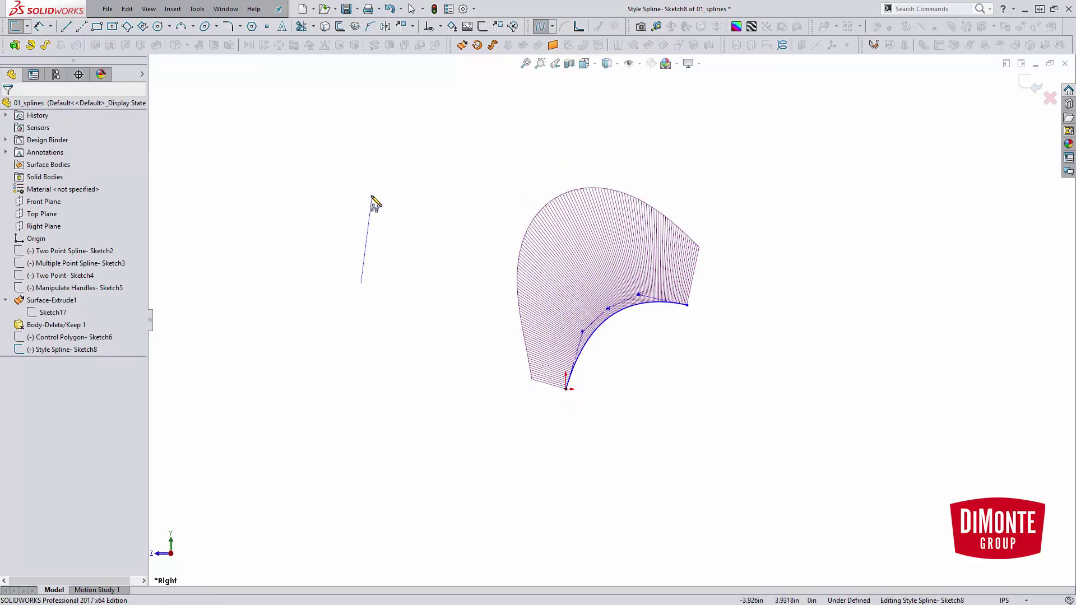
pyautogui.click(361, 191)
pyautogui.click(426, 111)
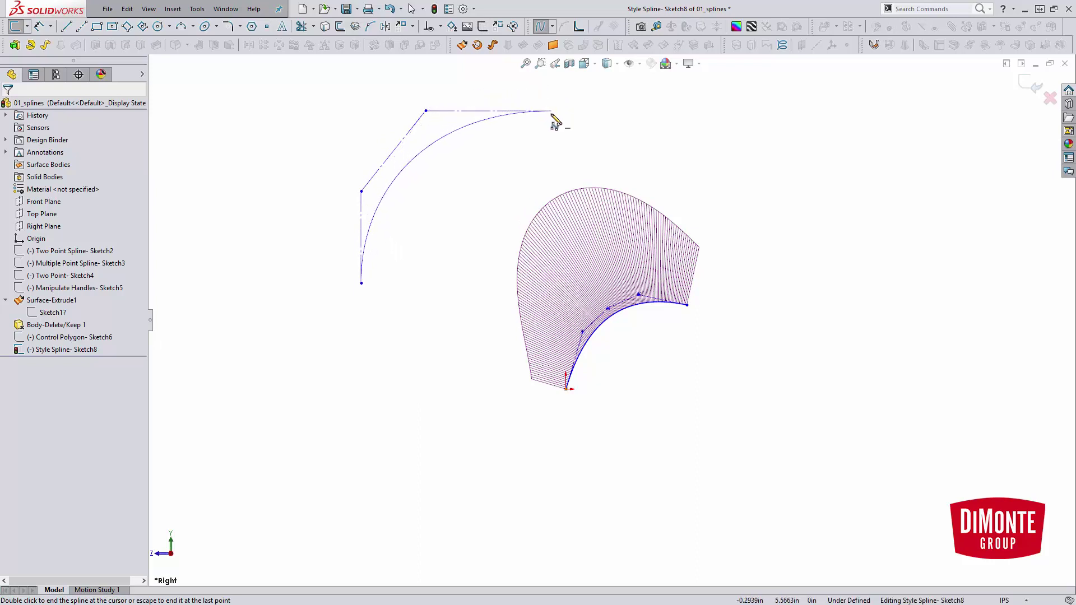
pyautogui.click(539, 85)
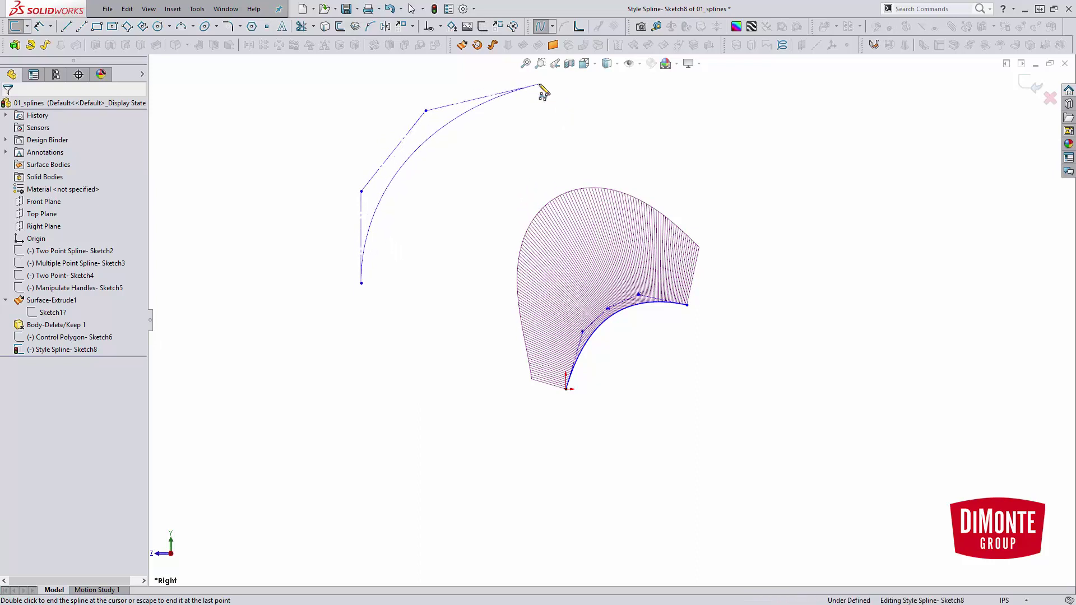
pyautogui.click(651, 113)
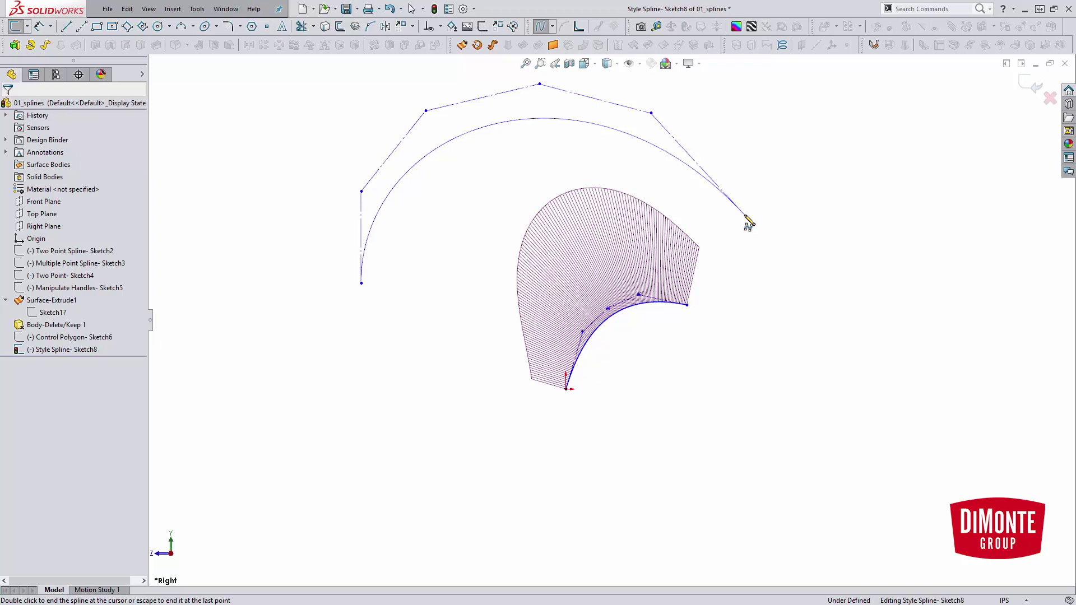
pyautogui.doubleClick(748, 221)
pyautogui.click(569, 120)
pyautogui.press('Delete')
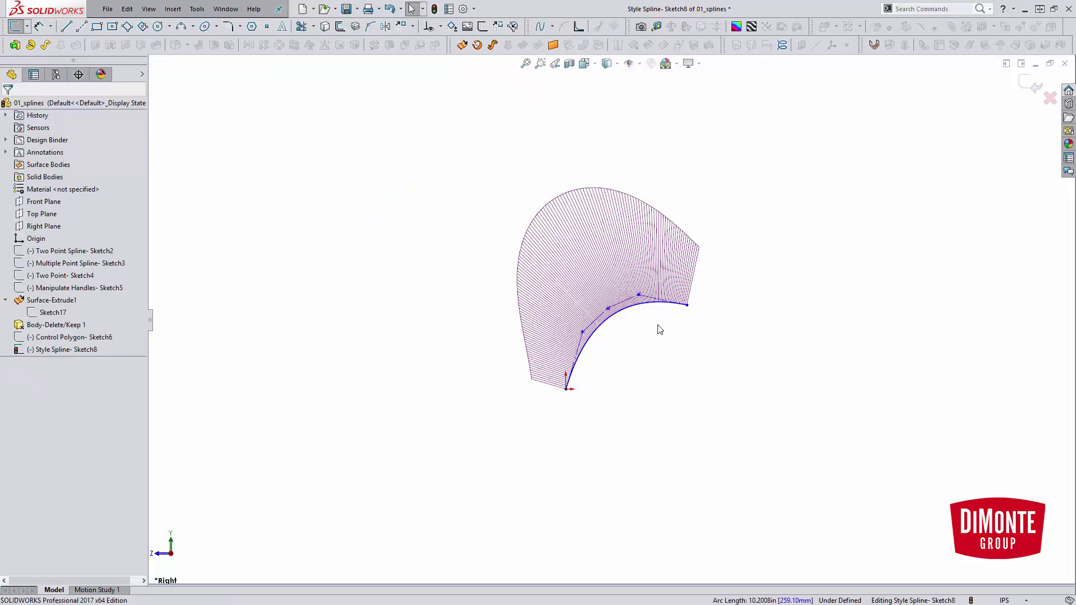
# Reshape the existing style spline into an S-curve by moving its three inner control vertices, with the one nearest the upper end below the curve
pyautogui.scroll(-1, 639, 345)
pyautogui.scroll(-1, 721, 306)
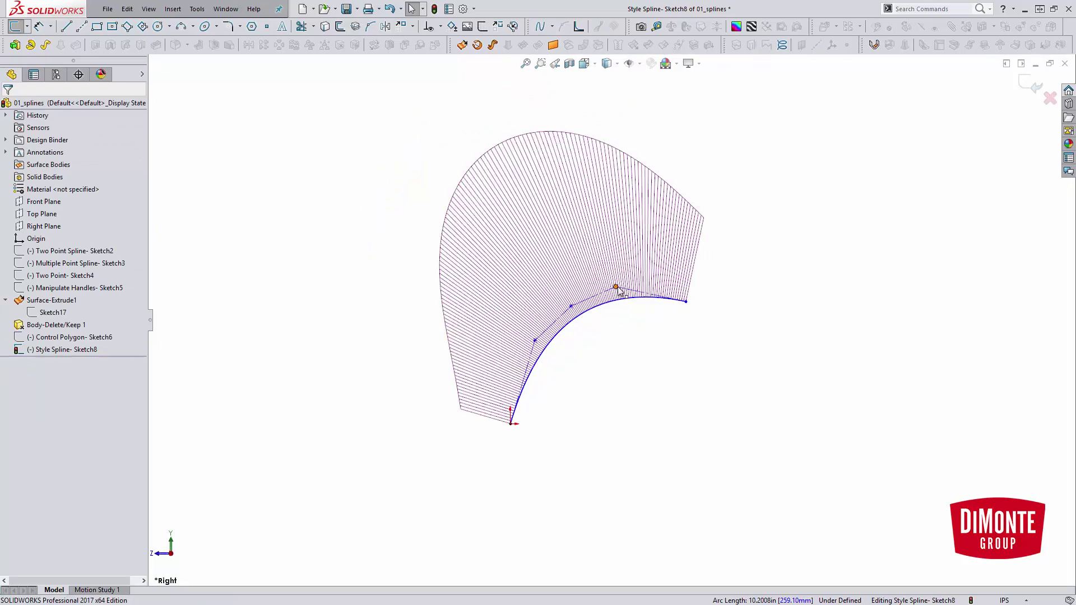
pyautogui.moveTo(615, 287); pyautogui.dragTo(626, 370)
pyautogui.moveTo(571, 307); pyautogui.dragTo(517, 374)
pyautogui.click(583, 399)
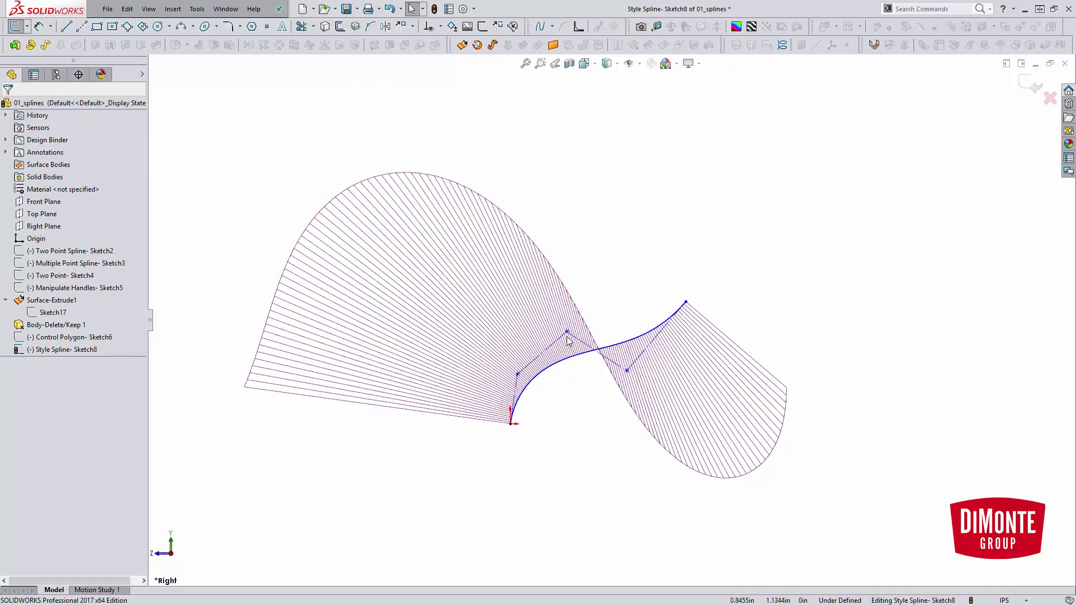
# Refine the S-curve by moving the control vertex nearest its upper end to about (1.71, 0.81) and shifting the middle vertex slightly toward the origin end
pyautogui.moveTo(567, 332)
pyautogui.mouseDown()
pyautogui.moveTo(575, 316)
pyautogui.moveTo(577, 334)
pyautogui.moveTo(563, 326)
pyautogui.mouseUp()
pyautogui.click(605, 406)
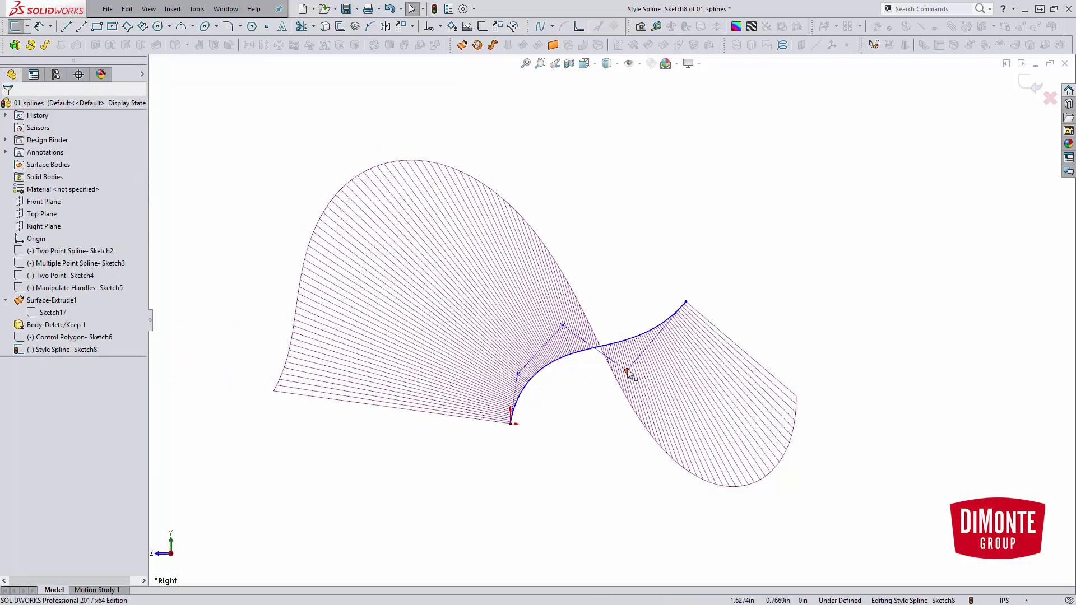
pyautogui.moveTo(626, 370)
pyautogui.mouseDown()
pyautogui.moveTo(649, 370)
pyautogui.moveTo(631, 357)
pyautogui.moveTo(623, 369)
pyautogui.moveTo(633, 365)
pyautogui.mouseUp()
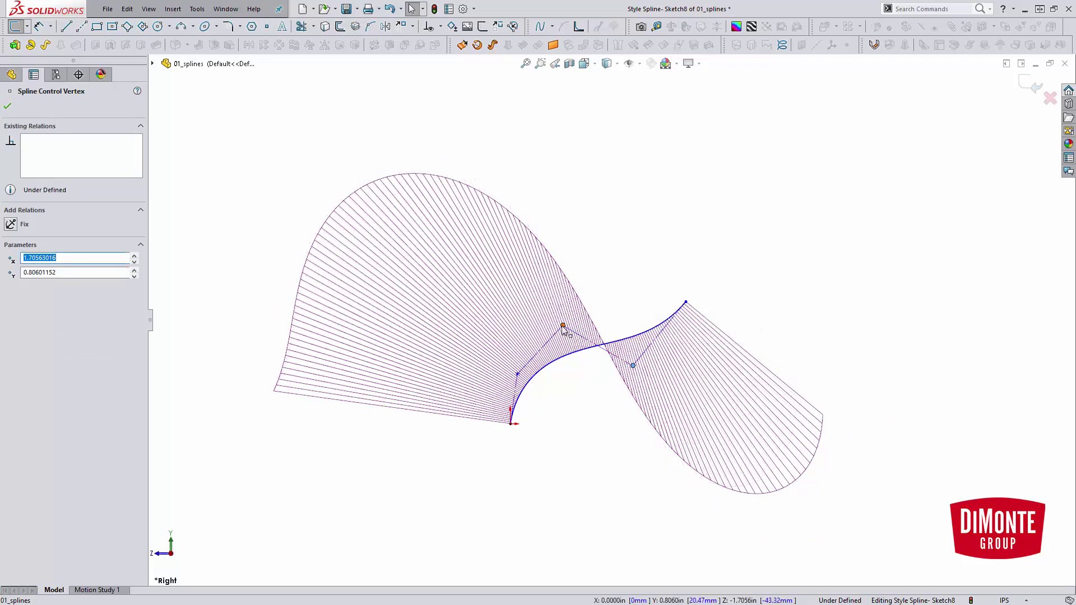
pyautogui.moveTo(563, 325)
pyautogui.mouseDown()
pyautogui.moveTo(570, 314)
pyautogui.moveTo(557, 320)
pyautogui.mouseUp()
pyautogui.click(567, 397)
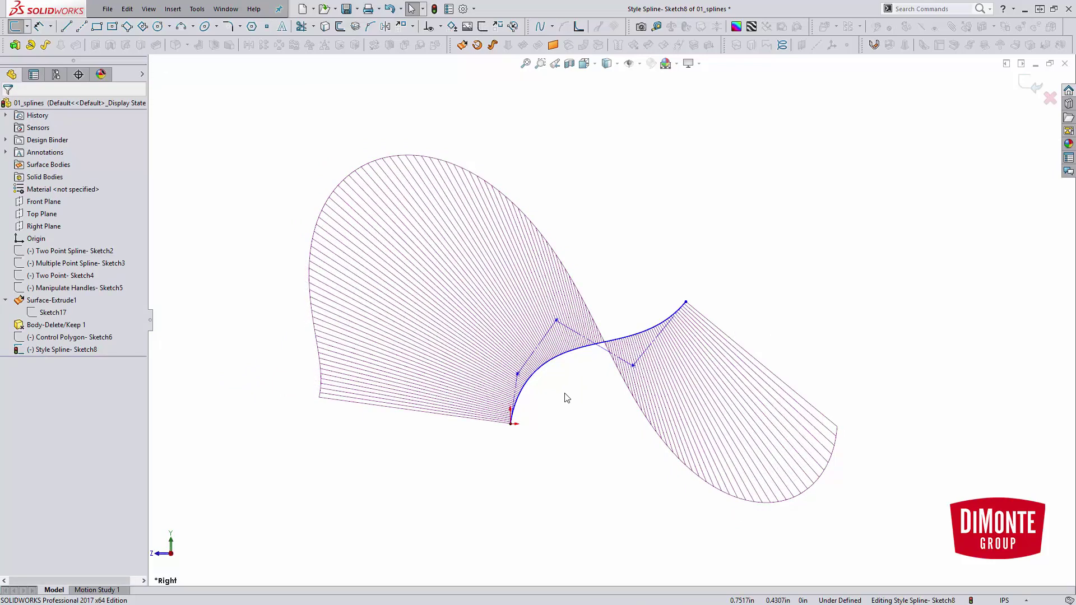
pyautogui.click(555, 321)
pyautogui.moveTo(556, 320)
pyautogui.mouseDown()
pyautogui.moveTo(566, 324)
pyautogui.moveTo(547, 315)
pyautogui.moveTo(549, 327)
pyautogui.mouseUp()
pyautogui.click(584, 373)
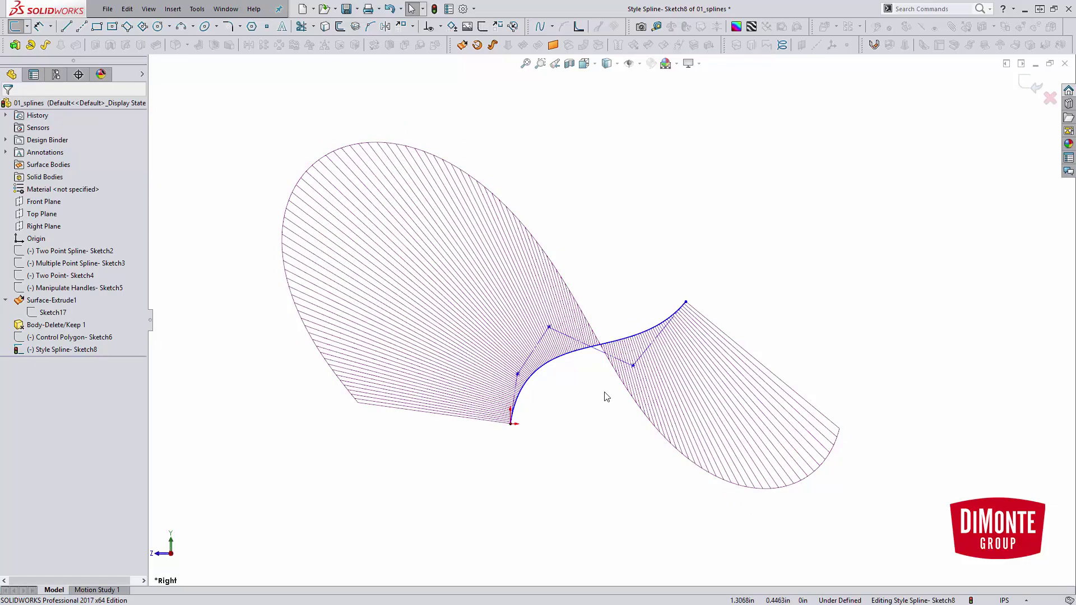